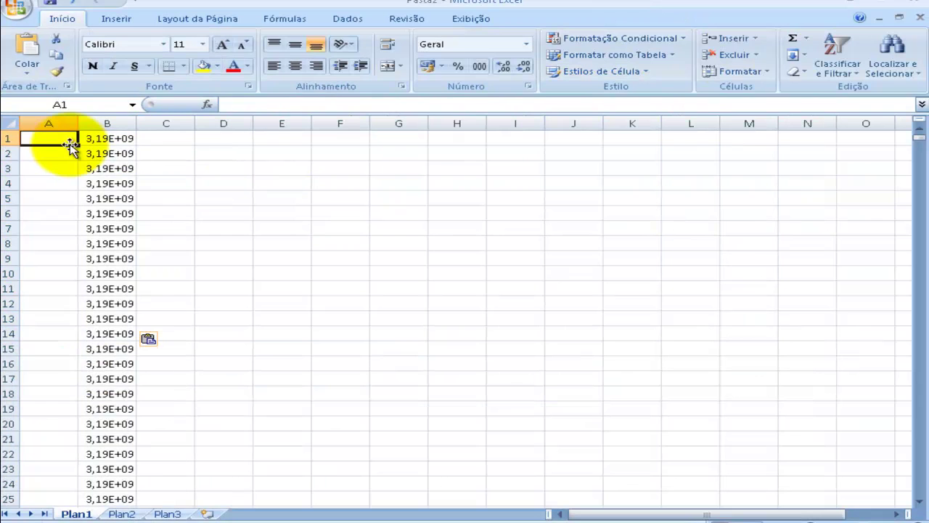
Step: Enter 55 in A1 and copy it down column A to row 5520, beside every number in column B
key("Return")
left_click(66, 138)
key("ctrl+c")
left_click_drag(919, 138, 909, 510)
left_click_drag(920, 167, 894, 468)
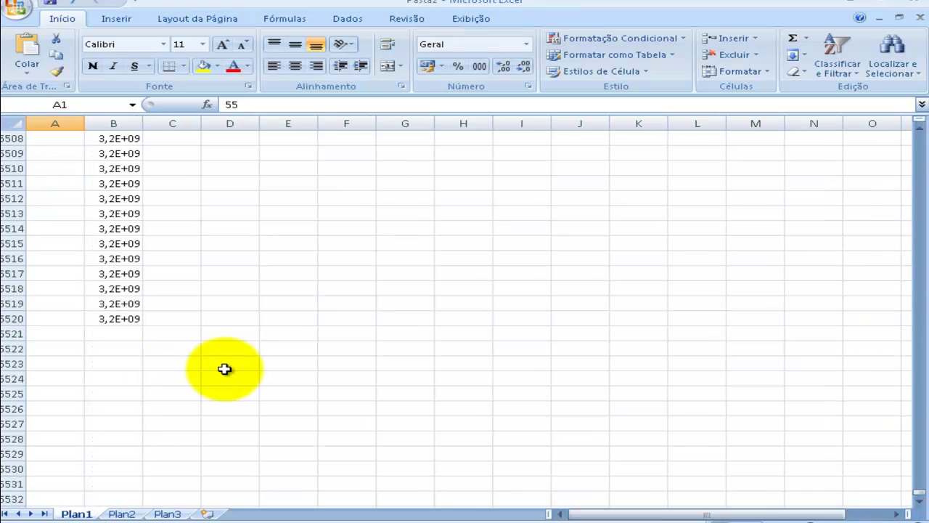
left_click(57, 325, "shift")
key("ctrl+v")
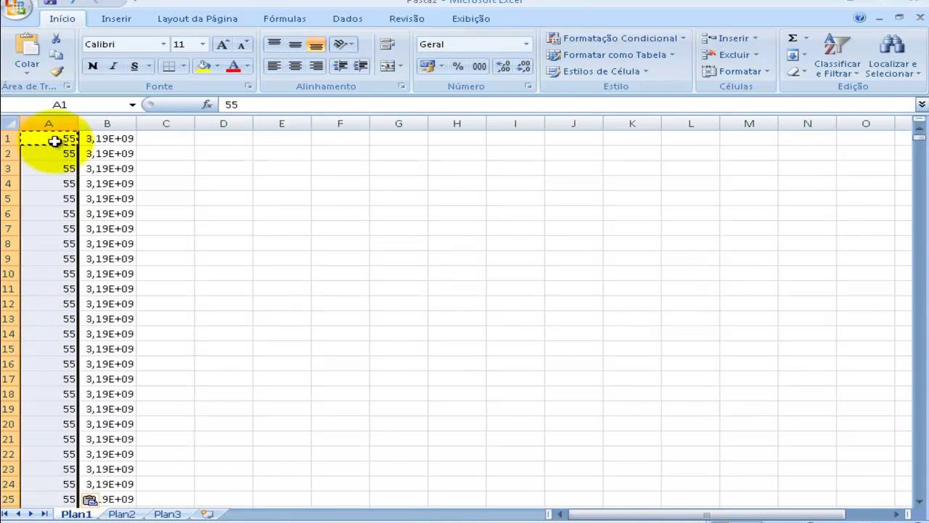
Step: Copy A1:B5520 and paste it over the contents of the zap2 file in Notepad
left_click_drag(919, 141, 907, 481)
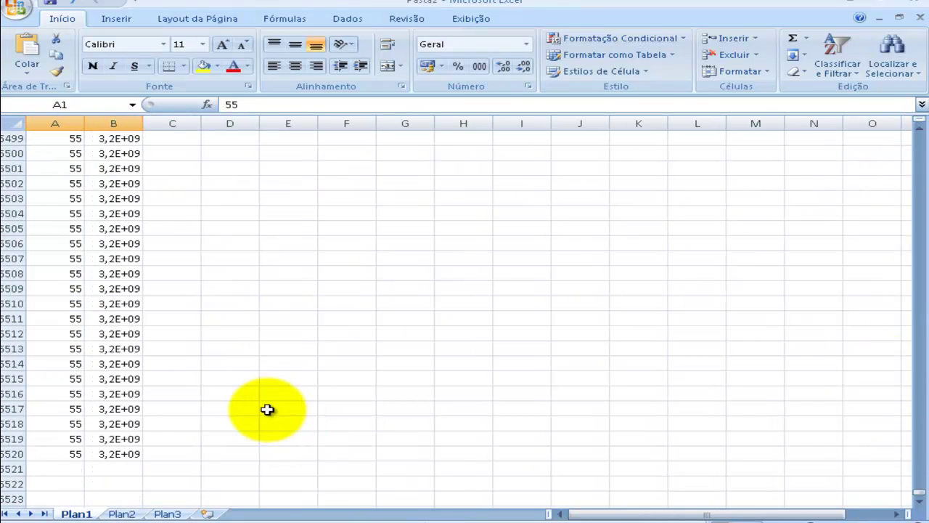
left_click(122, 450, "shift")
key("super")
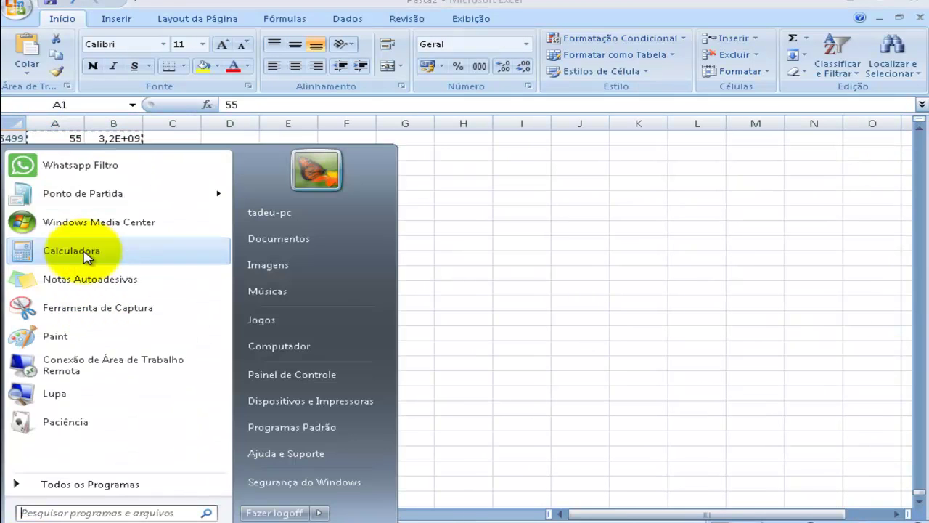
left_click(62, 517)
key("Delete")
key("ctrl+v")
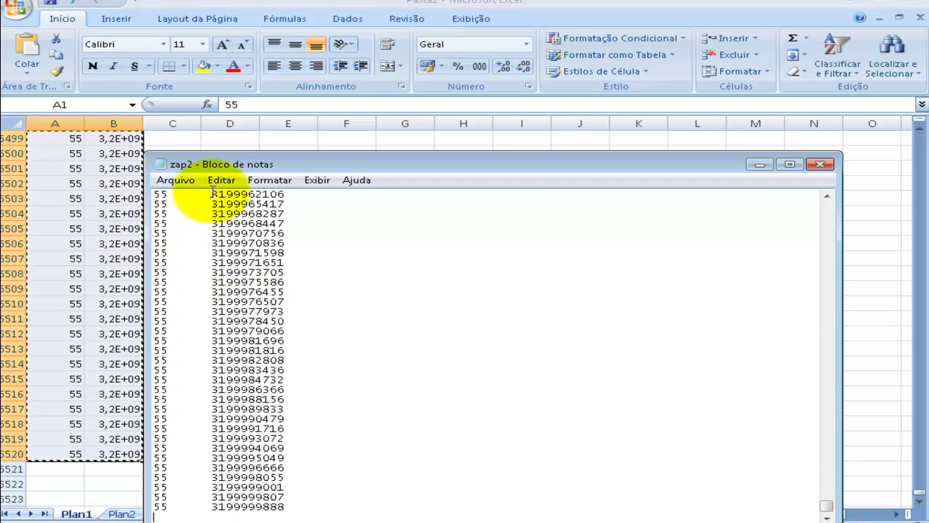
Step: Remove the tab gap between 55 and every number in zap2 with Replace All, and save and close the file
left_click(220, 180)
left_click(290, 324)
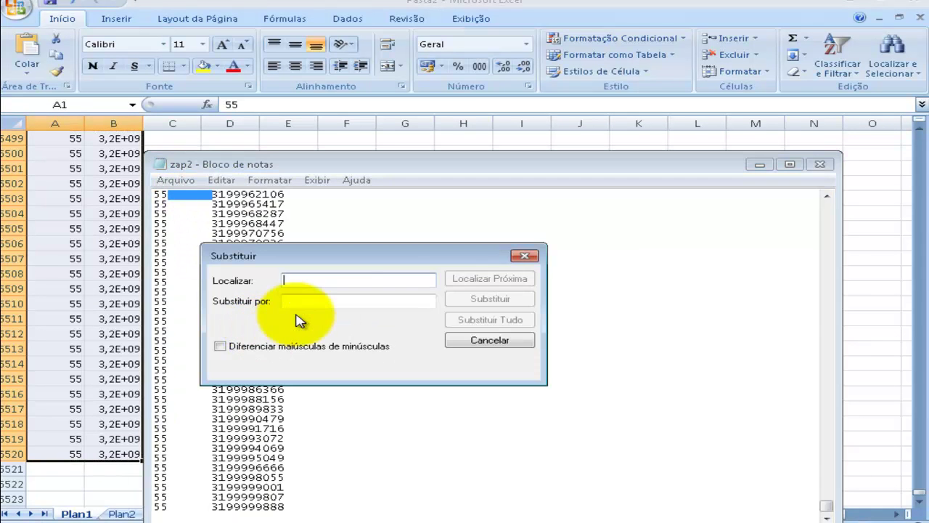
left_click(490, 320)
left_click(525, 256)
left_click(176, 180)
left_click(232, 229)
left_click(820, 164)
Step: Close the workbook and Excel, and switch to Whatsapp Filter Tool
left_click(919, 17)
left_click(474, 312)
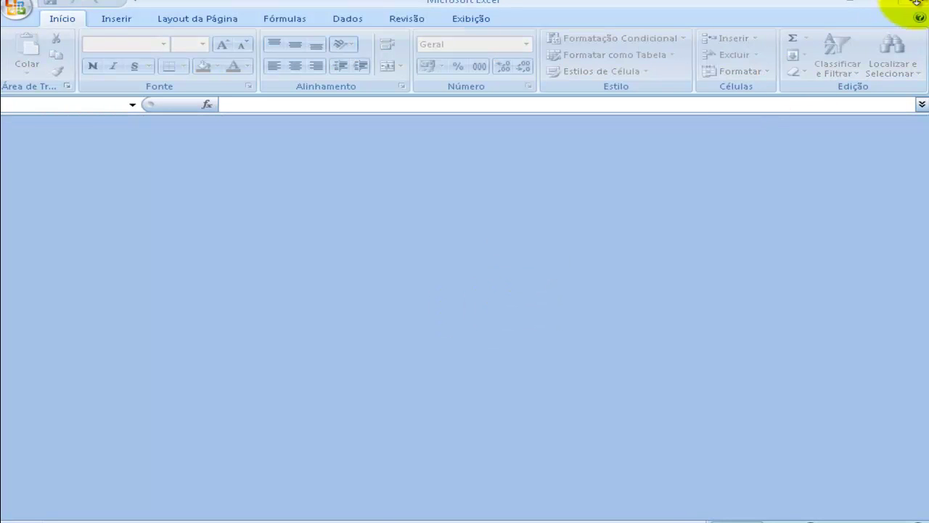
left_click(913, 9)
double_click(135, 327)
left_click(726, 13)
double_click(125, 344)
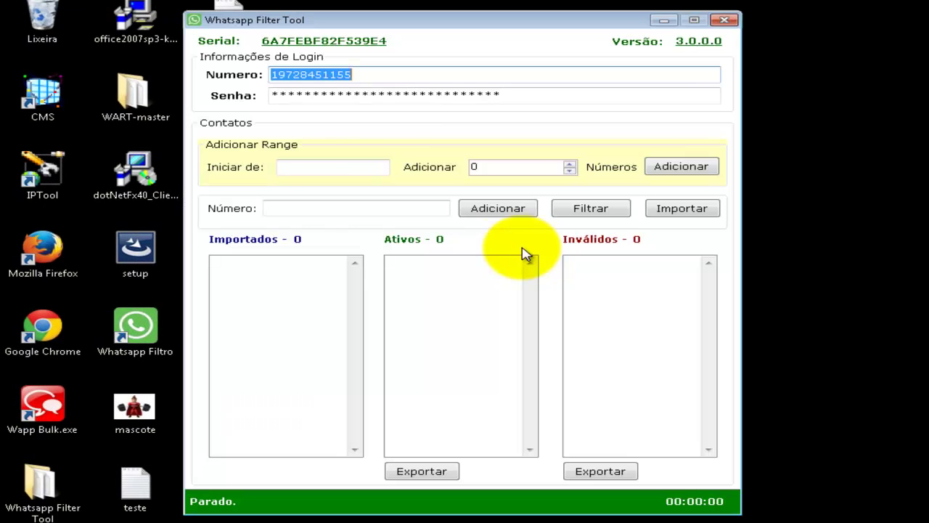
Step: Import the prepared number list and filter it into active and invalid contacts
left_click(673, 217)
double_click(321, 297)
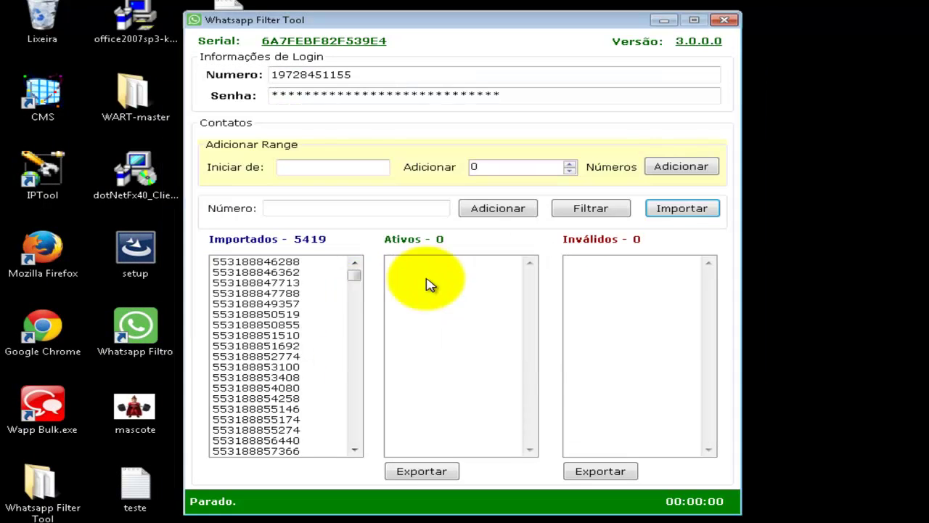
left_click(595, 211)
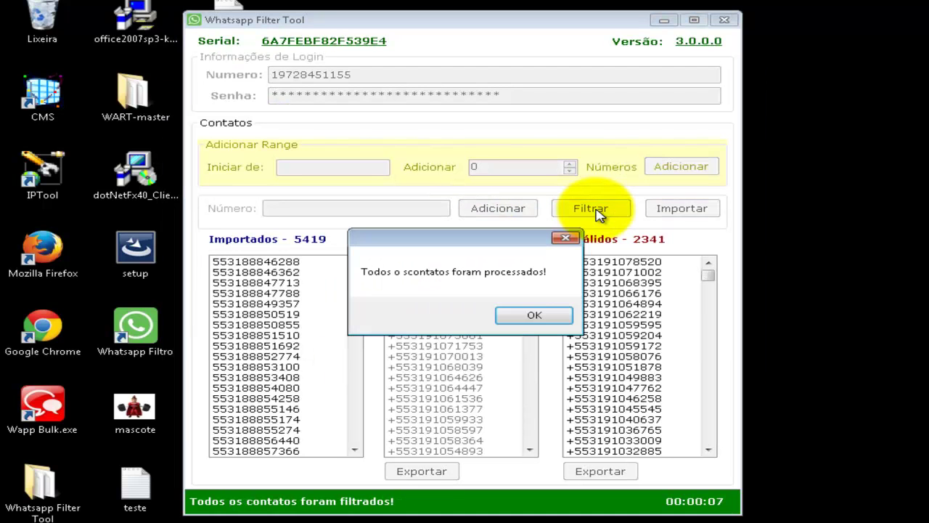
left_click(534, 314)
Step: Export the list of invalid contacts to a text file
left_click(595, 282)
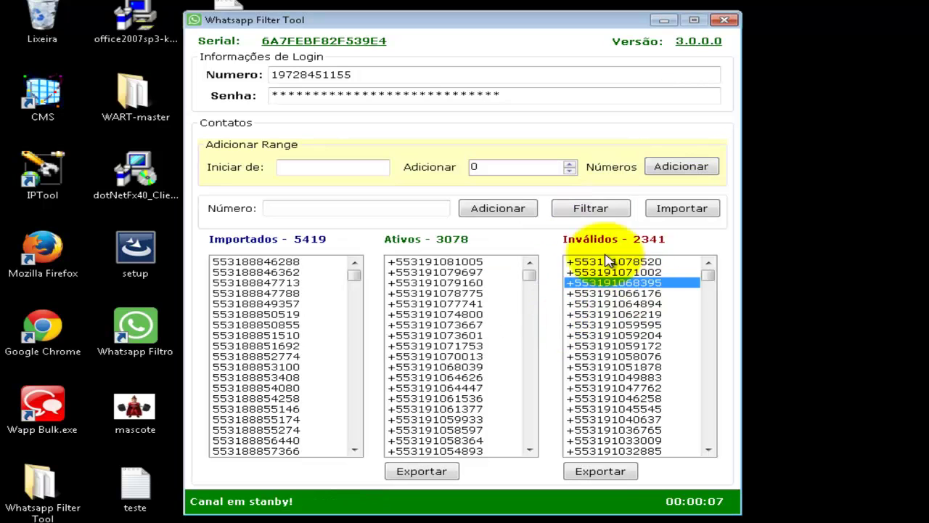
left_click(586, 471)
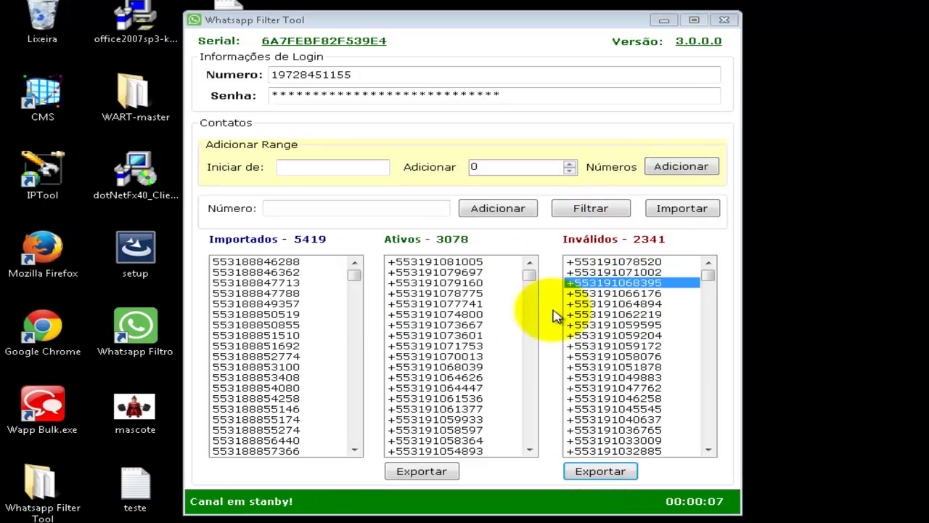
left_click(544, 314)
Step: Copy all numbers from the "Contatos que não tem whatsapp" file into Excel at A1 of Plan2, and fit column A
key("ctrl+a")
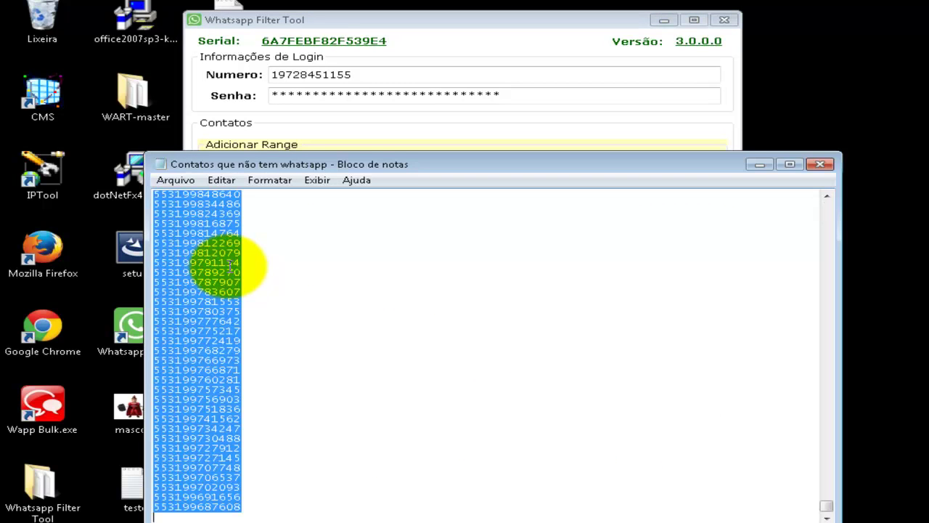
right_click(225, 260)
left_click(261, 307)
left_click(122, 517)
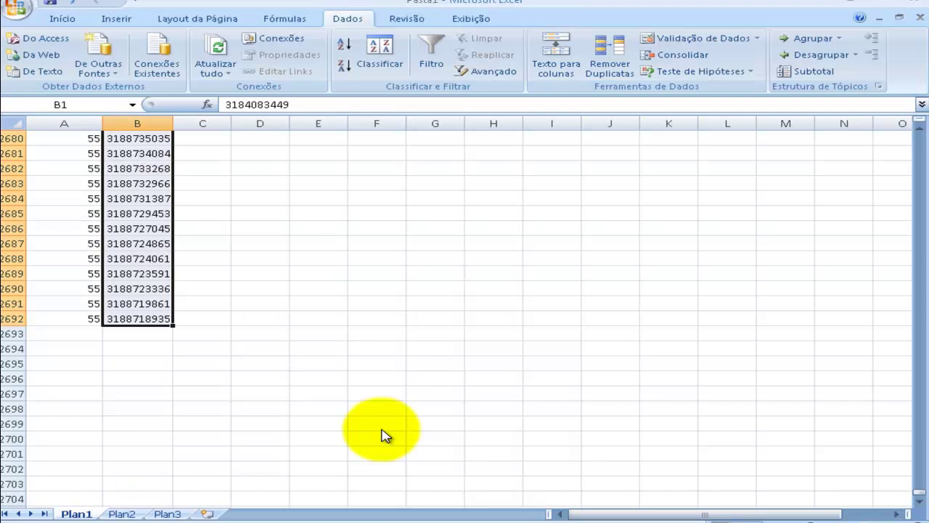
left_click(122, 513)
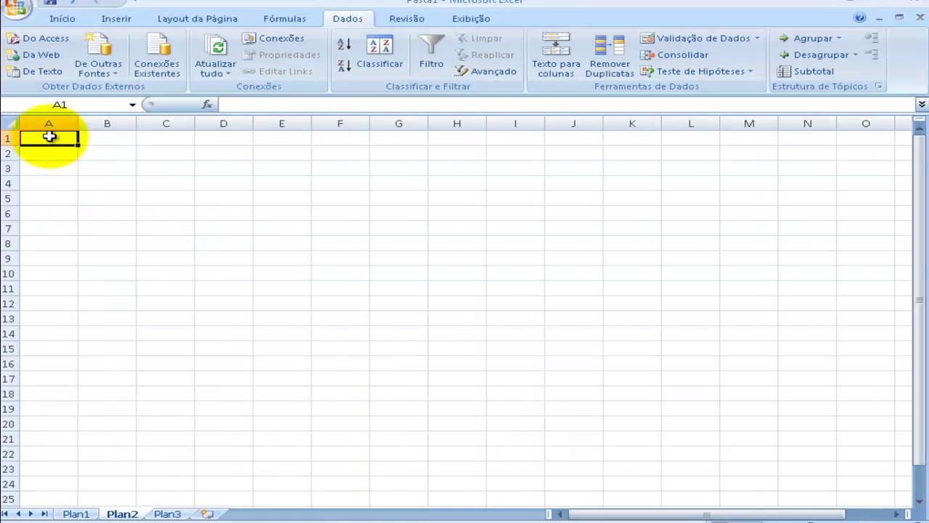
key("ctrl+v")
double_click(78, 124)
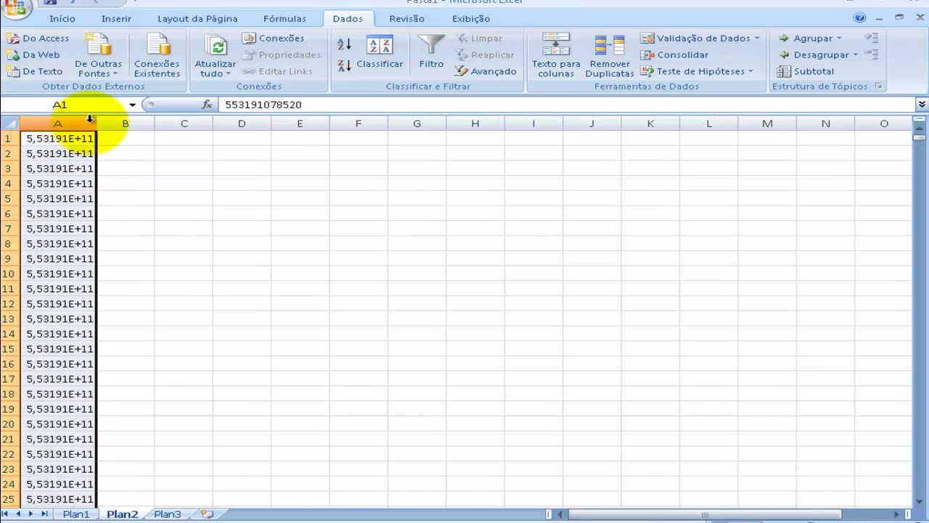
Step: Split column A with fixed-width Text to Columns, placing the break right after the 55 prefix
left_click(555, 58)
left_click(304, 215)
left_click(577, 382)
left_click(314, 282)
left_click_drag(313, 282, 260, 282)
left_click(577, 383)
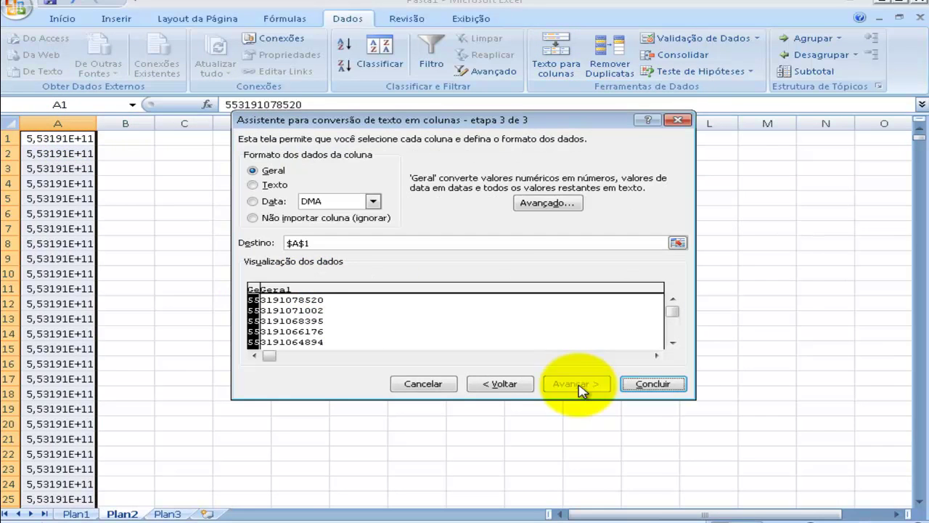
left_click(653, 383)
Step: Copy the numbers without prefix from column B and paste them at C5521 of the malha-02 sheet, below the existing list
double_click(155, 123)
left_click(145, 137)
left_click_drag(919, 136, 909, 494)
left_click(158, 319, "shift")
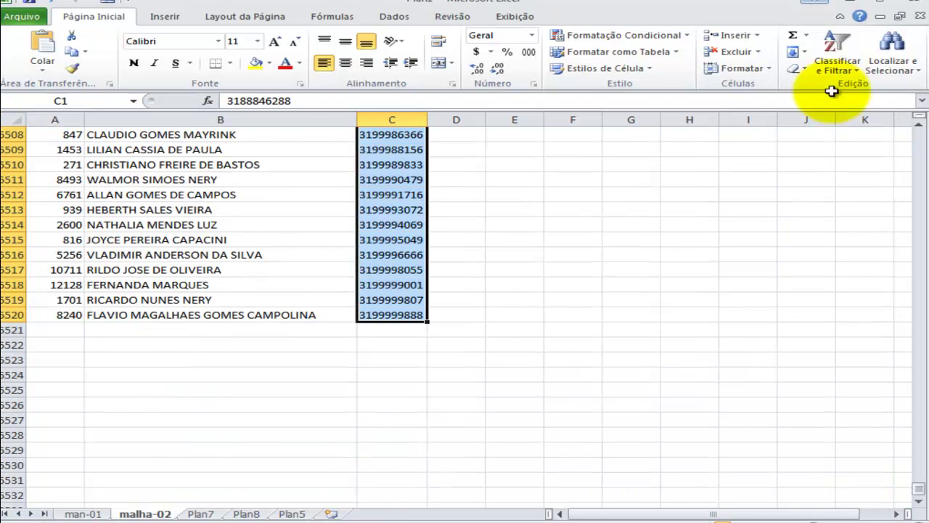
left_click(396, 329)
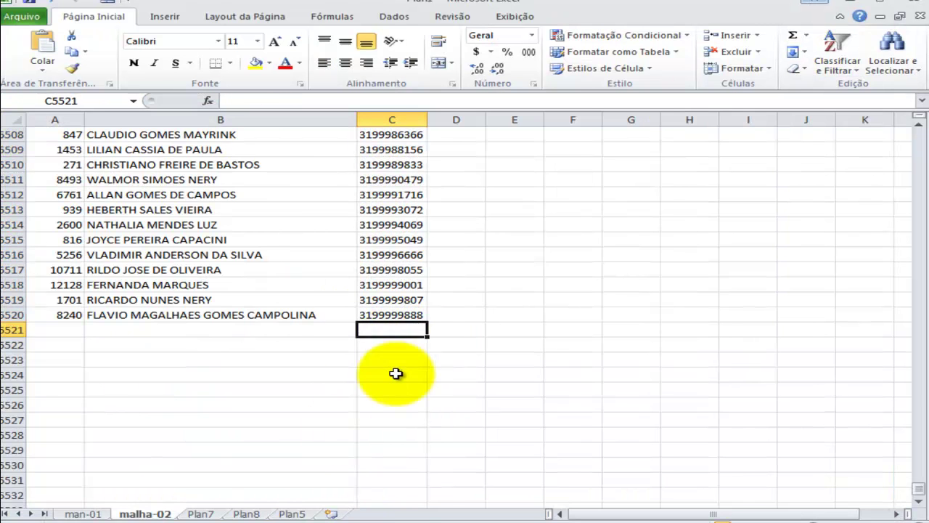
key("ctrl+v")
Step: Copy the formula =SE(CONT.SE(C:C;c2)>1;"Sem Zap";"") from the Notepad file into D1 of malha-02, and widen column D
left_click_drag(918, 384, 919, 118)
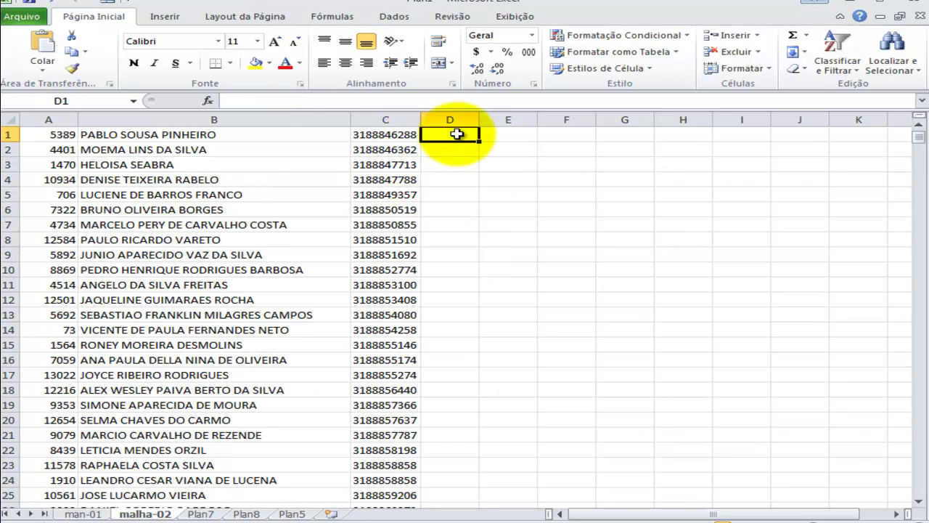
key("alt+Tab")
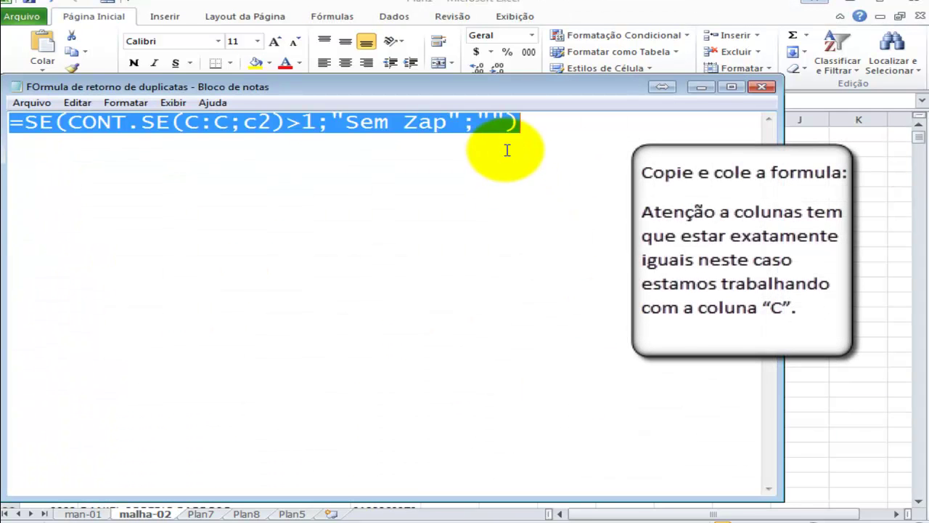
right_click(468, 124)
left_click(483, 172)
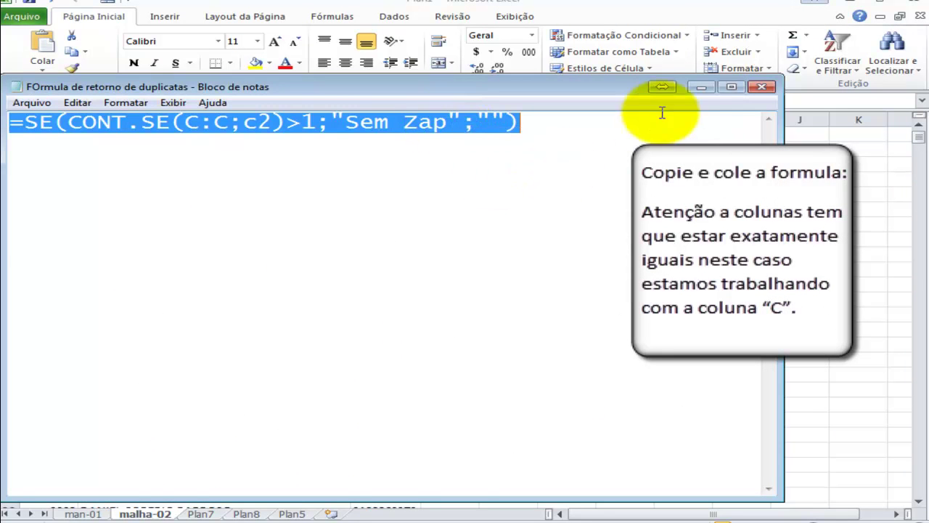
key("alt+Tab")
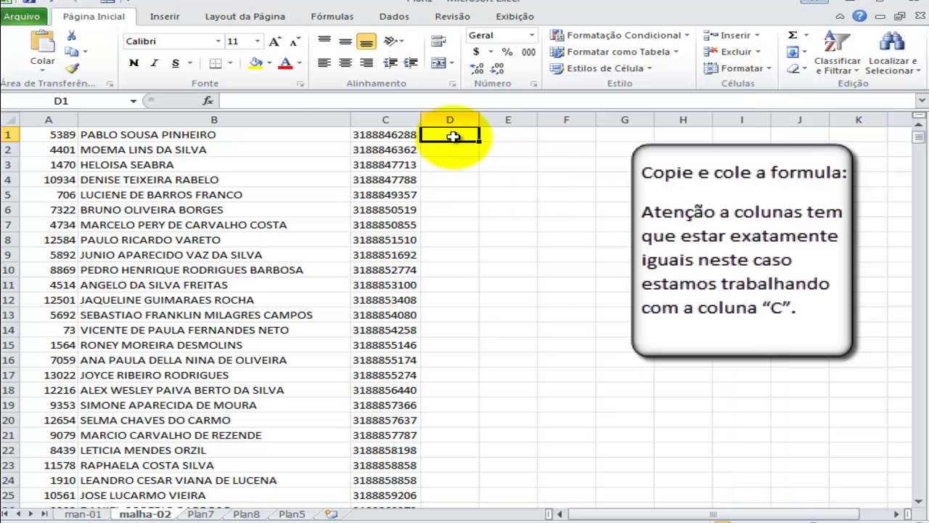
double_click(453, 136)
key("Return")
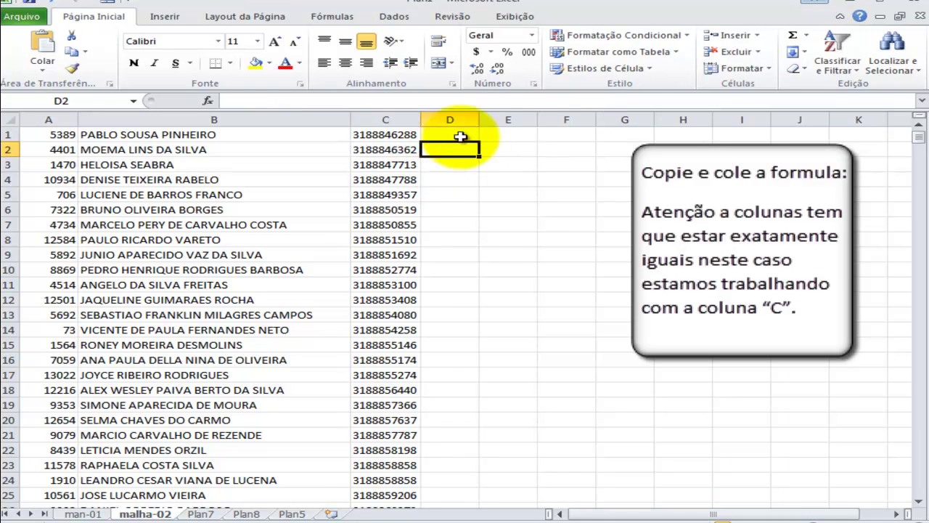
left_click_drag(478, 119, 501, 119)
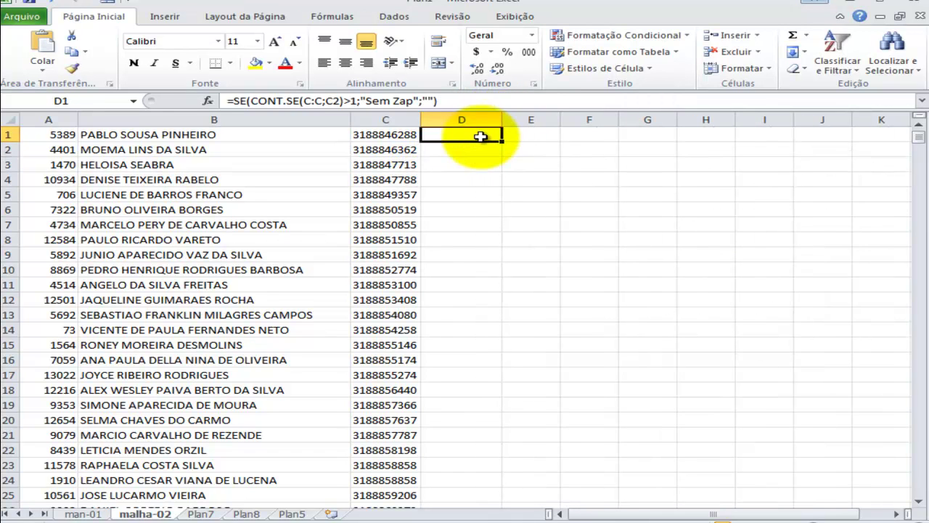
Step: Copy the formula in D1 down column D to row 7861
double_click(481, 137)
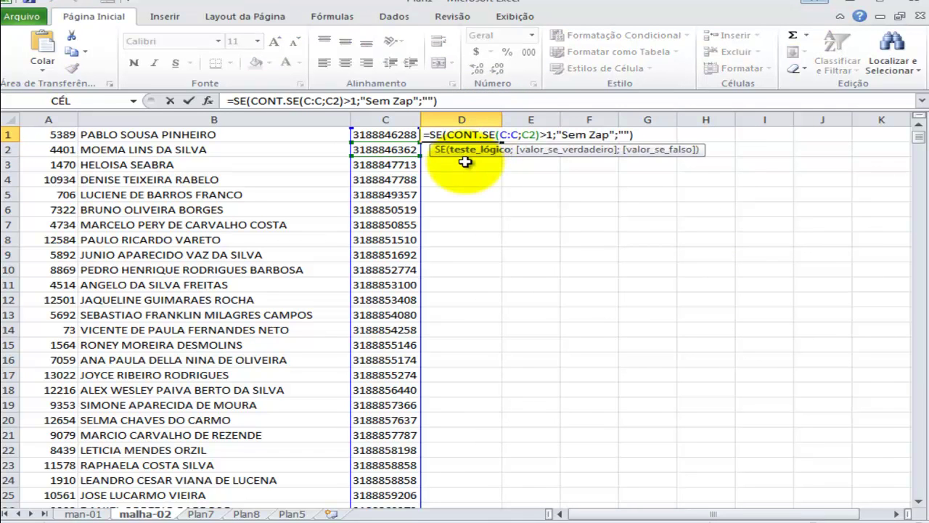
left_click(454, 166)
left_click(460, 135)
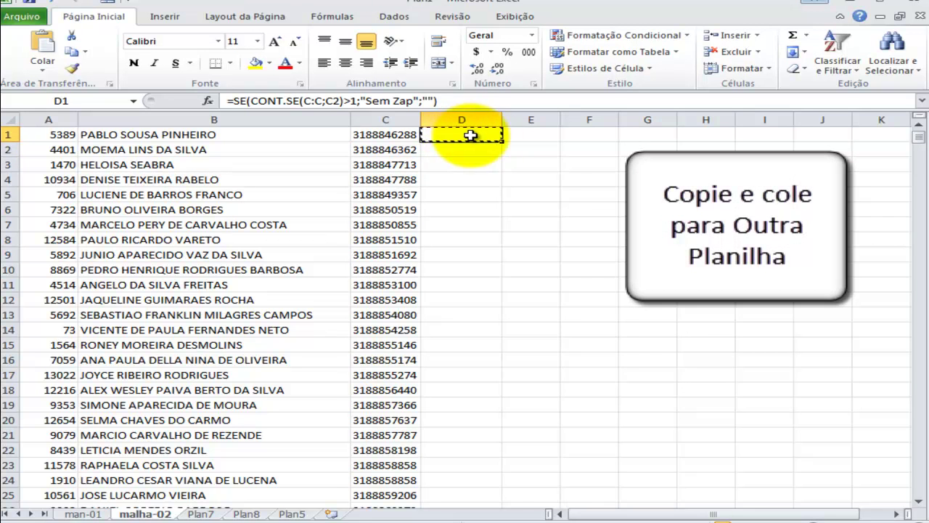
left_click_drag(918, 136, 913, 486)
scroll(737, 410, "down", 2)
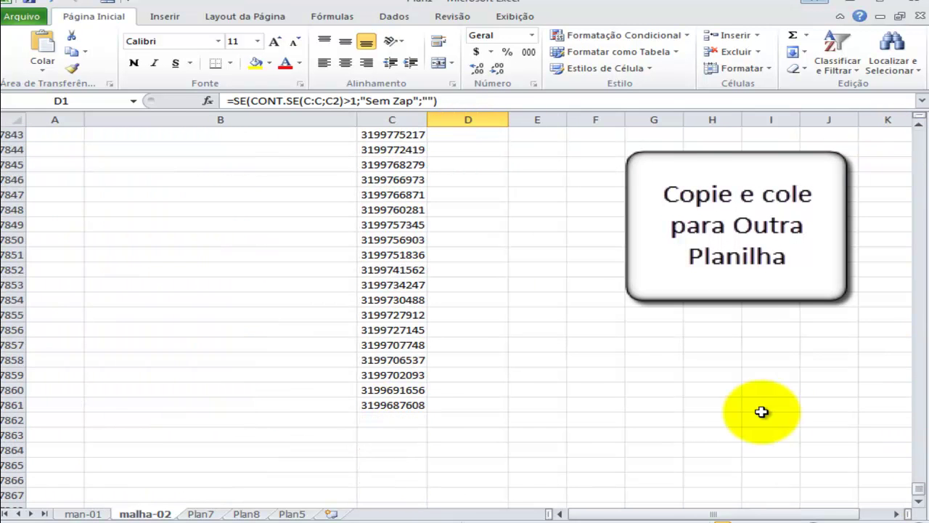
left_click(479, 411, "shift")
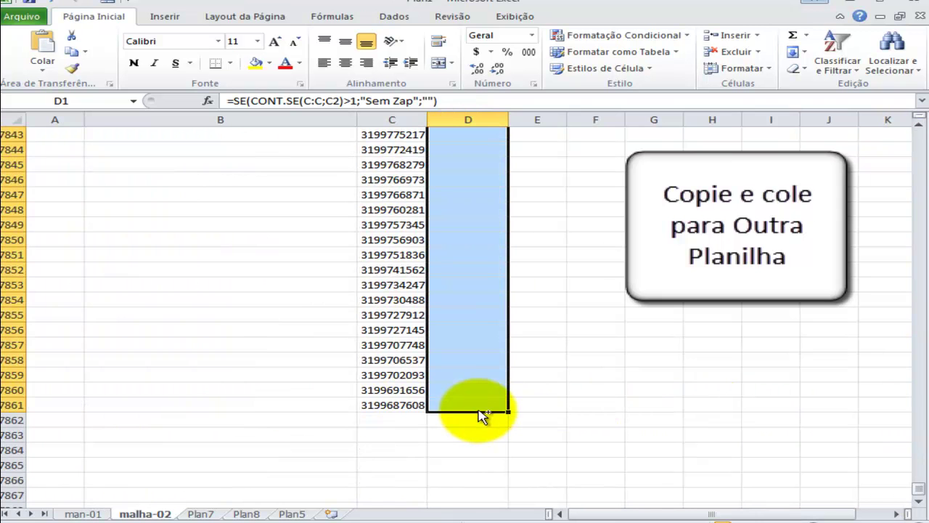
key("ctrl+v")
left_click(478, 111)
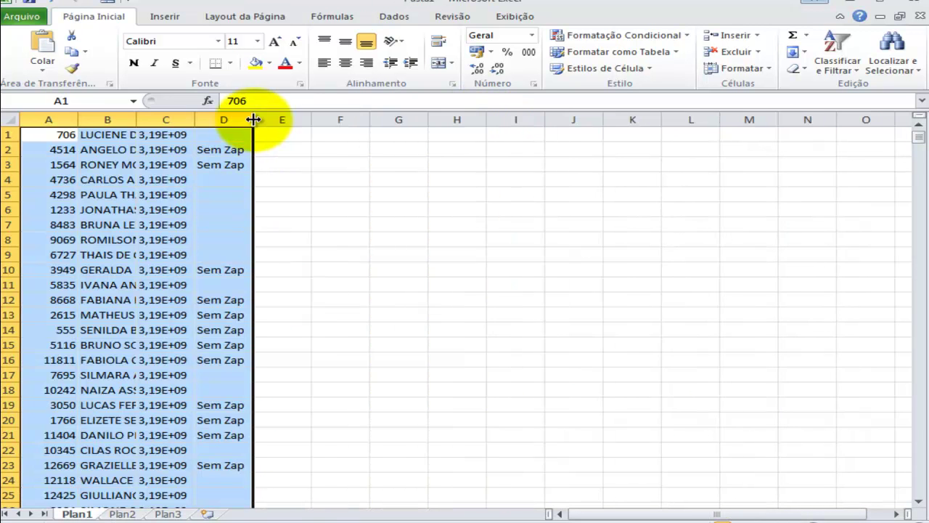
Step: Sort all contact rows in Plan1 by column D from A to Z, and fit columns B to D to their contents
left_click_drag(249, 119, 191, 118)
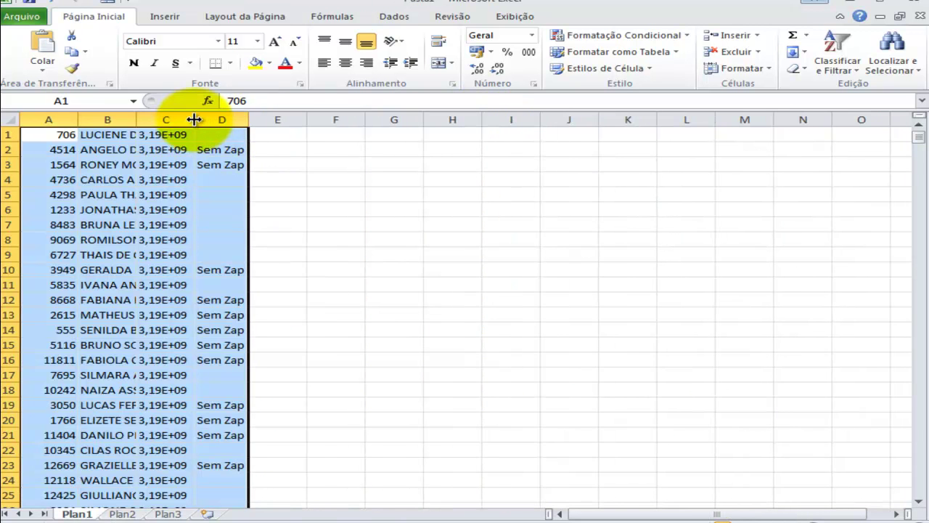
left_click(222, 119)
left_click(845, 69)
left_click(820, 86)
left_click(446, 397)
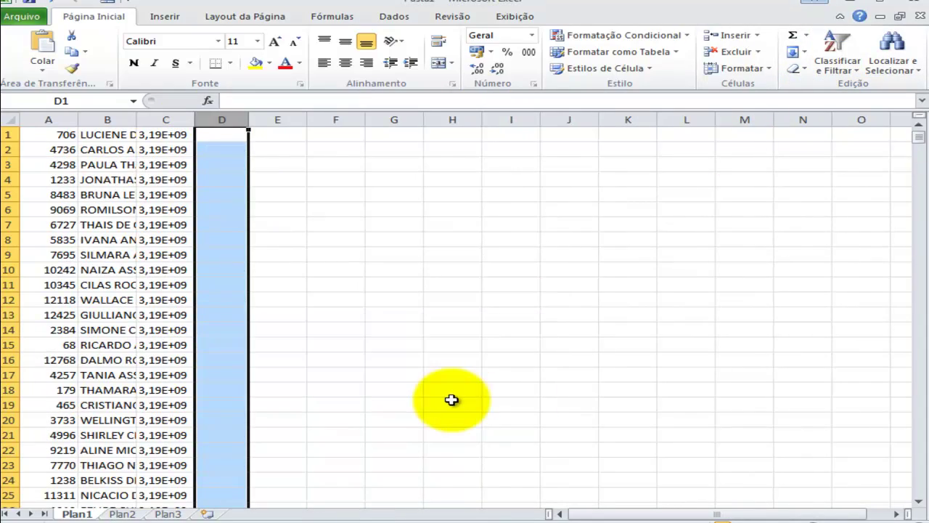
double_click(191, 121)
double_click(135, 120)
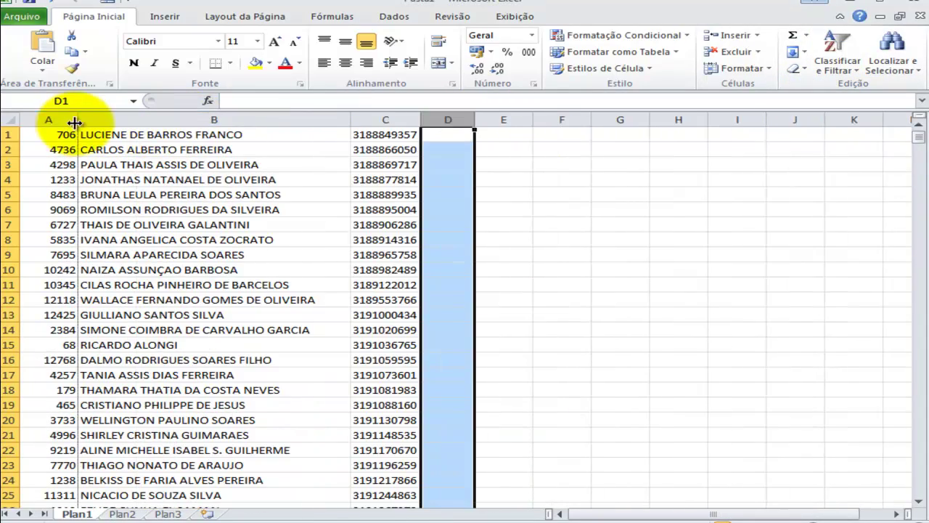
Step: Delete rows 3015 to 7861 of Plan1, from the stray number without a name through the last "Sem Zap" contact
left_click_drag(917, 143, 912, 265)
scroll(643, 385, "down", 20)
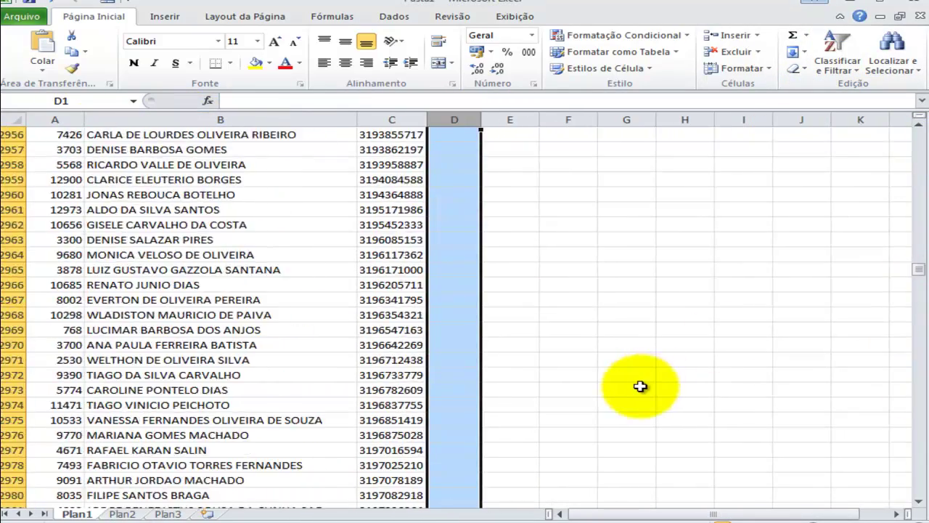
left_click(7, 269)
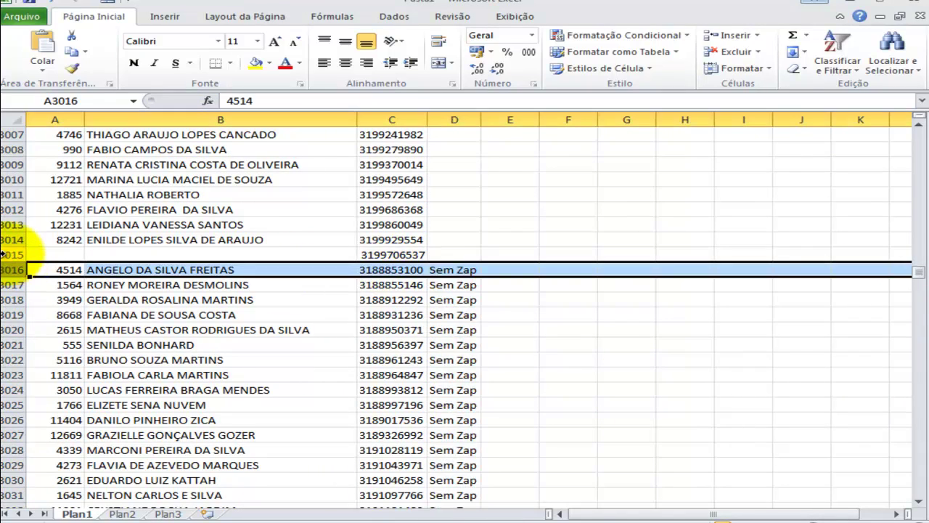
left_click(2, 254)
left_click_drag(918, 275, 918, 276)
left_click(8, 360, "shift")
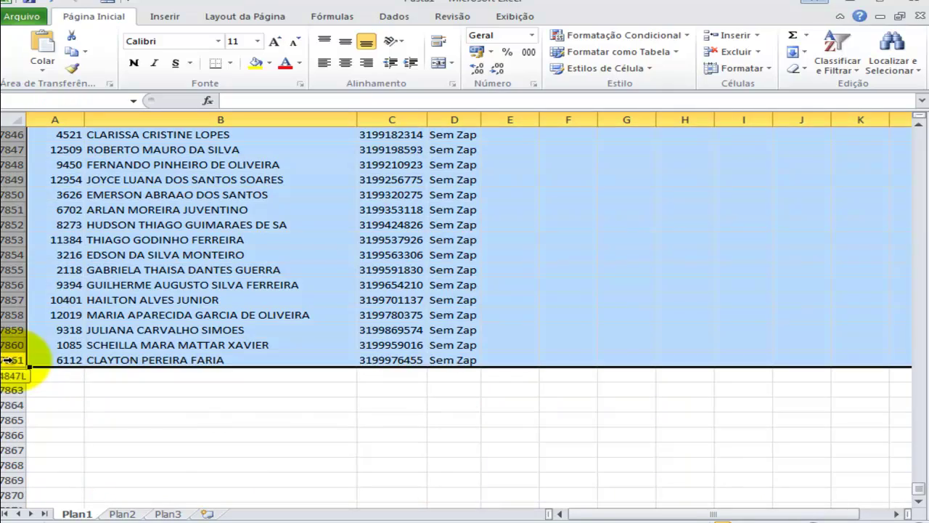
right_click(14, 247)
left_click(65, 358)
Step: Remove the duplicate rows in Plan1 with Remover Duplicatas, starting from the phone numbers in column C
left_click_drag(919, 284, 919, 128)
left_click(383, 111)
left_click(394, 16)
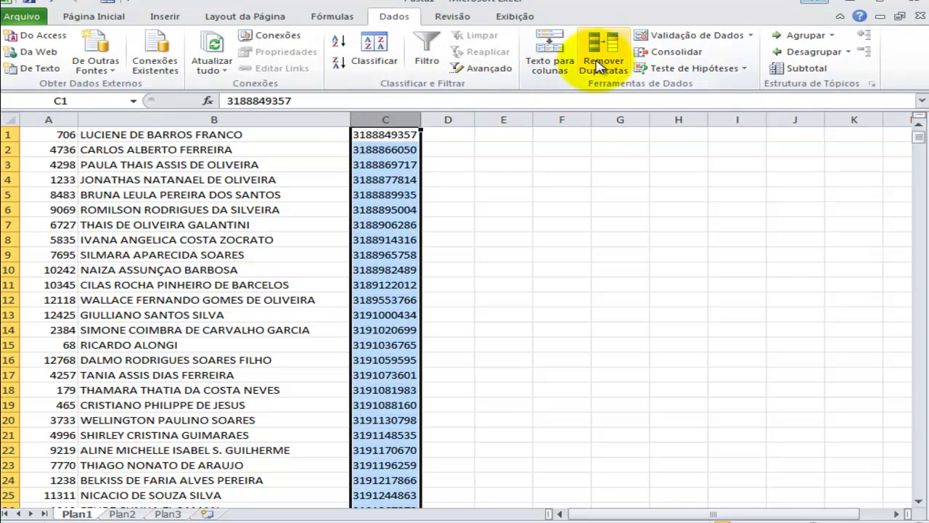
left_click(599, 67)
left_click(396, 336)
left_click(500, 440)
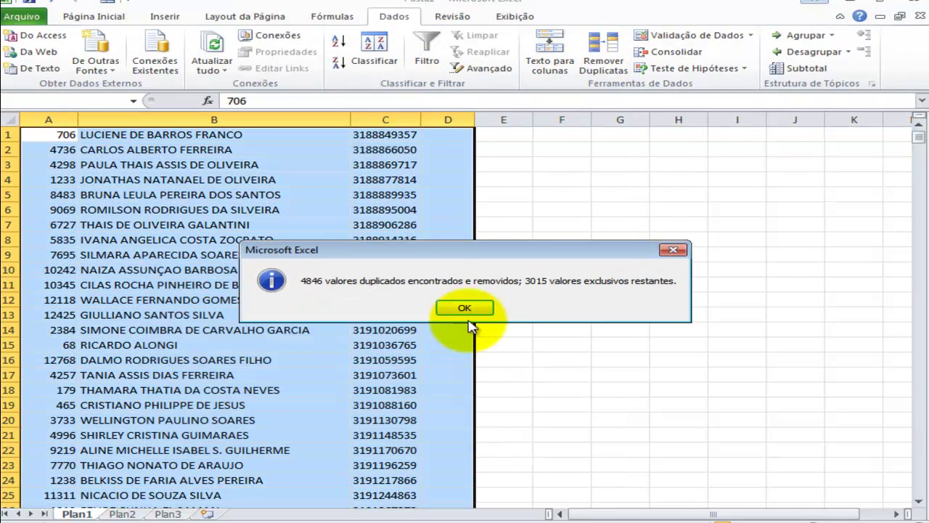
left_click(465, 308)
Step: Copy the full names in B1:B3014 of Plan1 and paste them at A1 of Plan2
left_click_drag(918, 136, 918, 272)
scroll(393, 360, "up", 11)
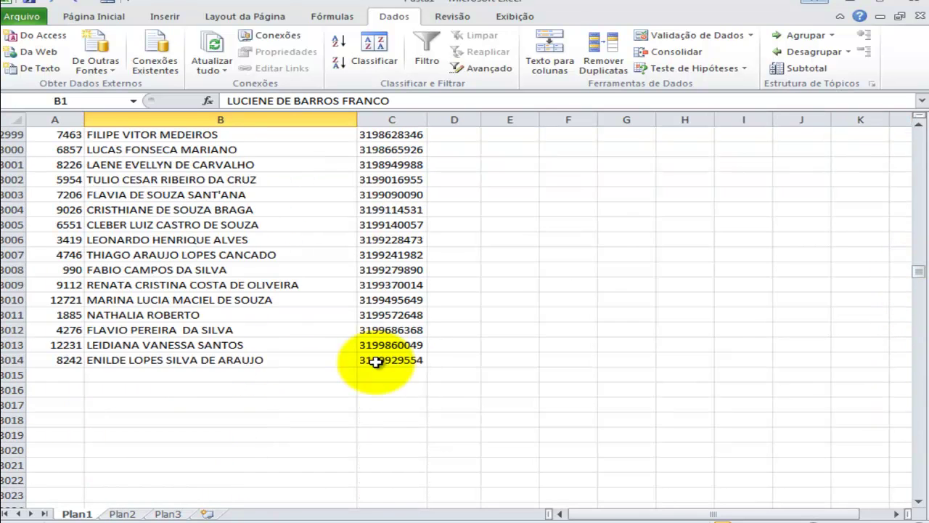
left_click(187, 357, "shift")
key("ctrl+c")
left_click(122, 513)
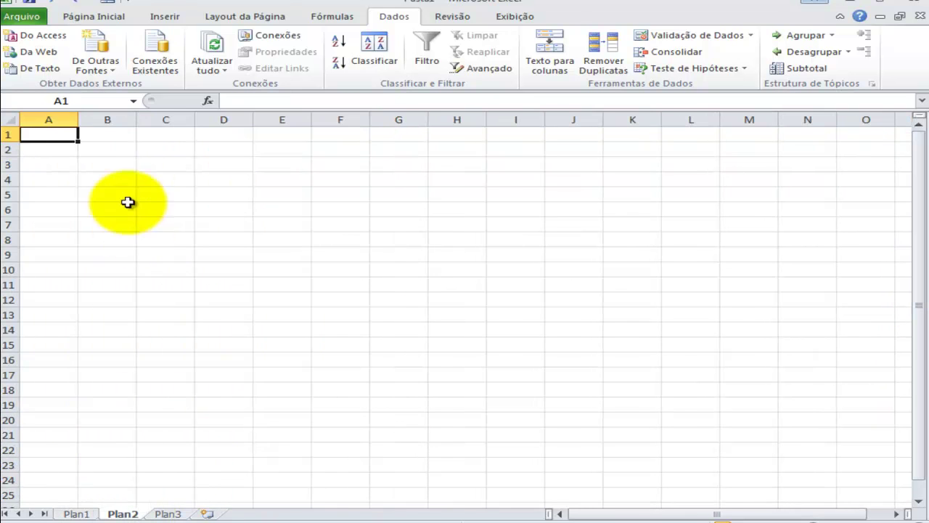
key("ctrl+v")
Step: Split the Plan2 names into one word per column with Texto para colunas, and paste the first names over column B of Plan1
double_click(78, 119)
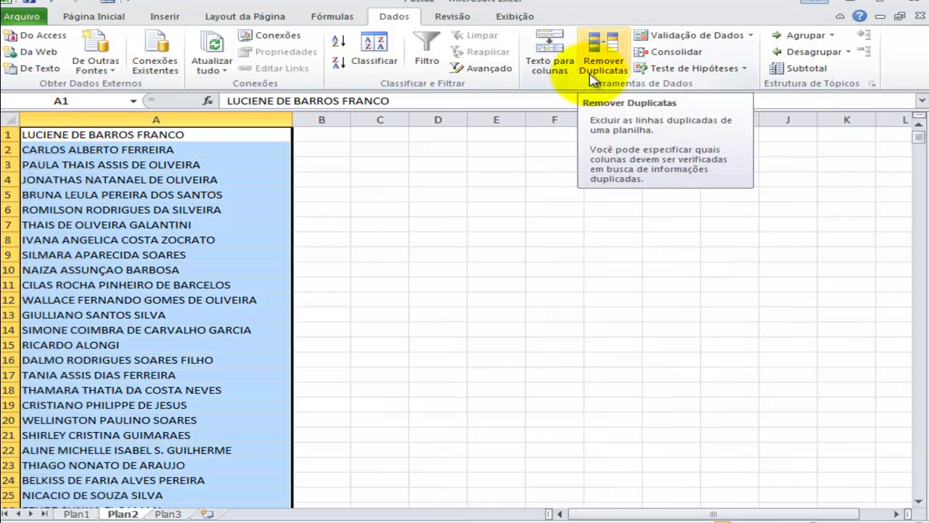
left_click(549, 58)
left_click(500, 485)
left_click(505, 482)
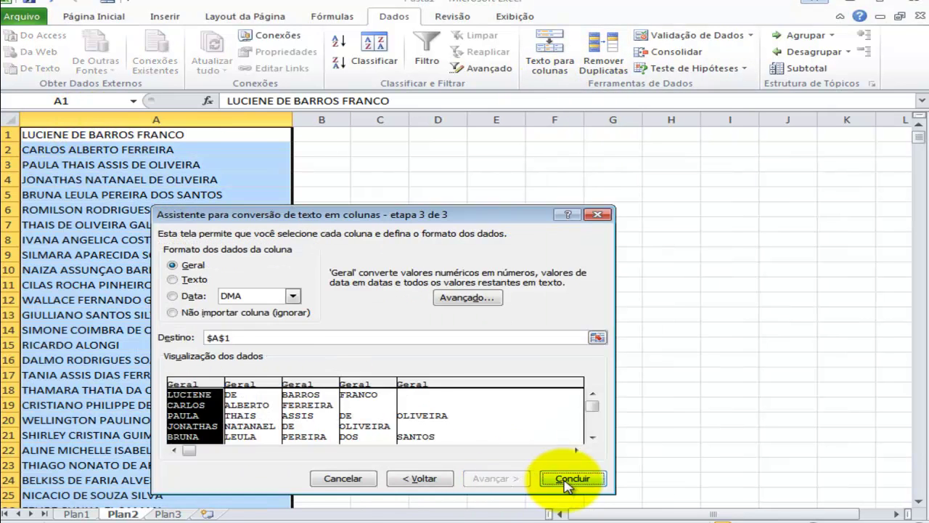
left_click(566, 479)
left_click(76, 513)
key("ctrl+v")
Step: Copy all contact codes from column A of Plan1 into column B of Plan3
key("Left")
key("ctrl+Down")
left_click_drag(912, 385, 916, 125)
left_click(64, 134, "shift")
left_click(122, 513)
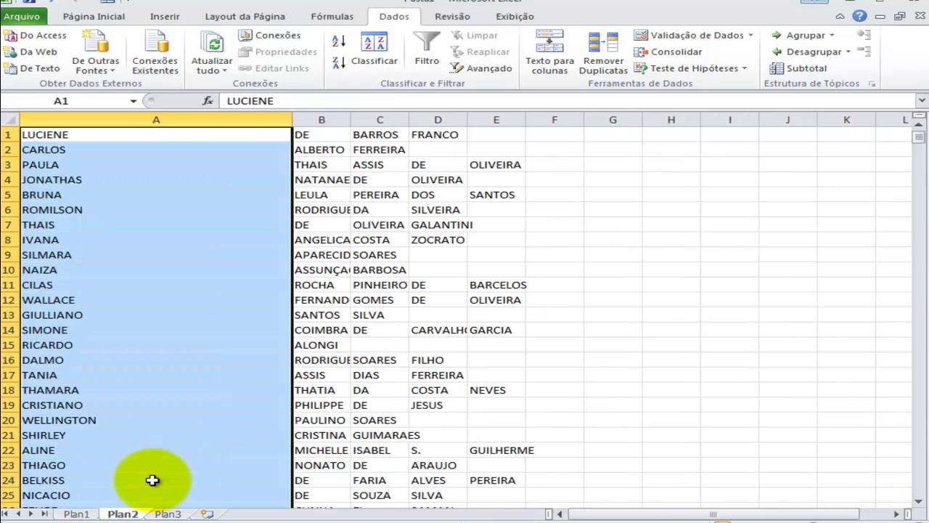
left_click(168, 513)
key("ctrl+v")
Step: Enter the prefix MLH- in A1 of Plan3 and copy it down column A to row 5696
left_click(71, 134)
type("M")
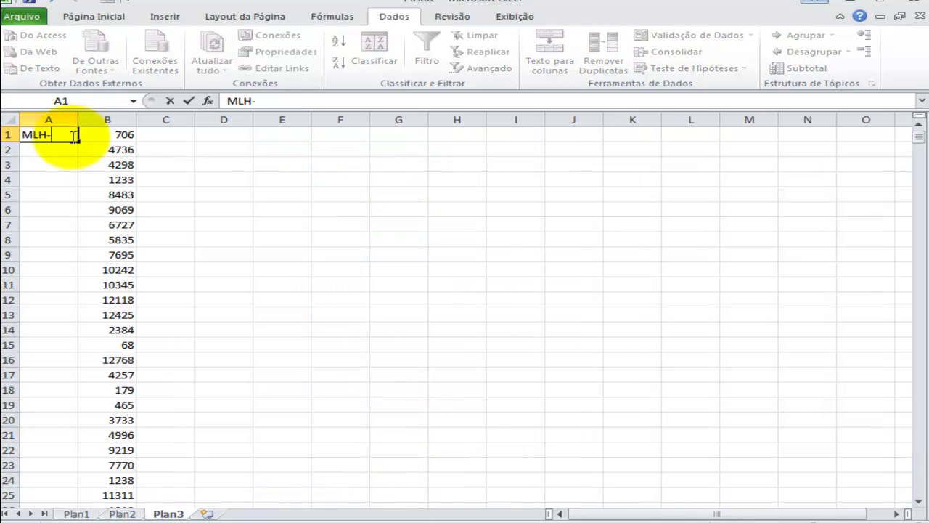
type("LH")
key("Return")
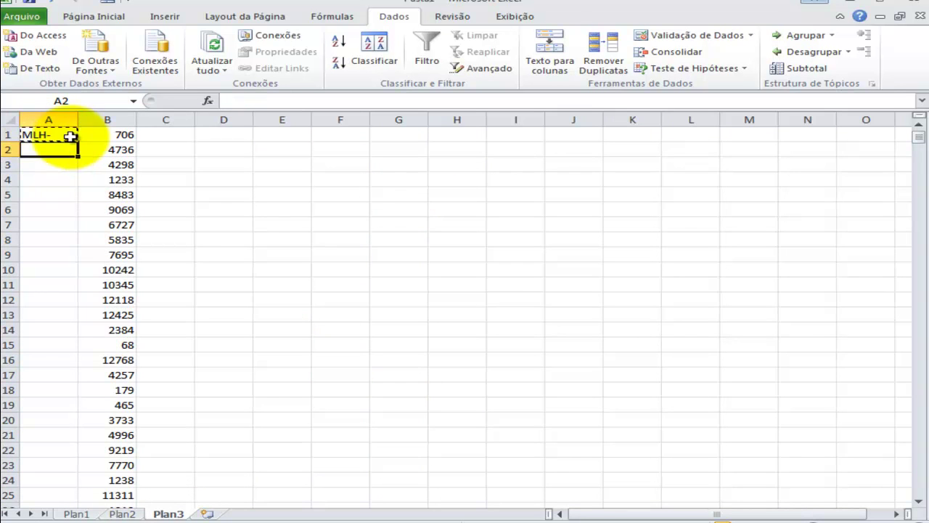
left_click(70, 135)
left_click_drag(920, 136, 921, 443)
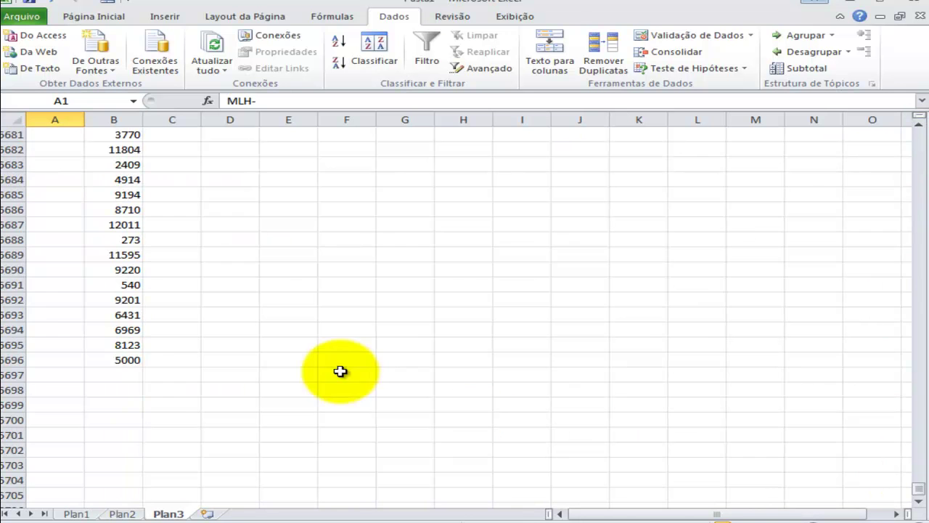
left_click(68, 363, "shift")
key("ctrl+v")
Step: Copy the prefixes and codes in A1:B5696 of Plan3 into a new Notepad document
left_click_drag(45, 134, 81, 134)
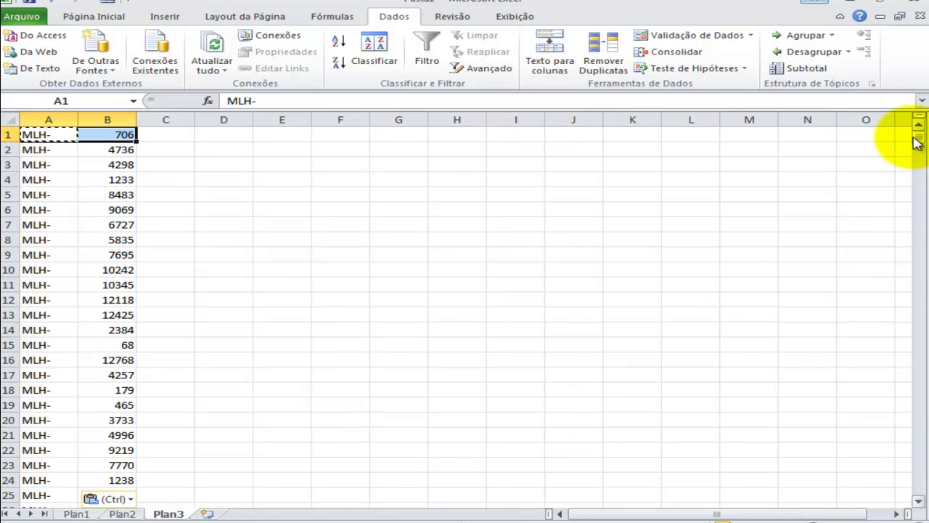
left_click_drag(916, 142, 829, 491)
scroll(830, 491, "down", 3)
left_click(108, 359, "shift")
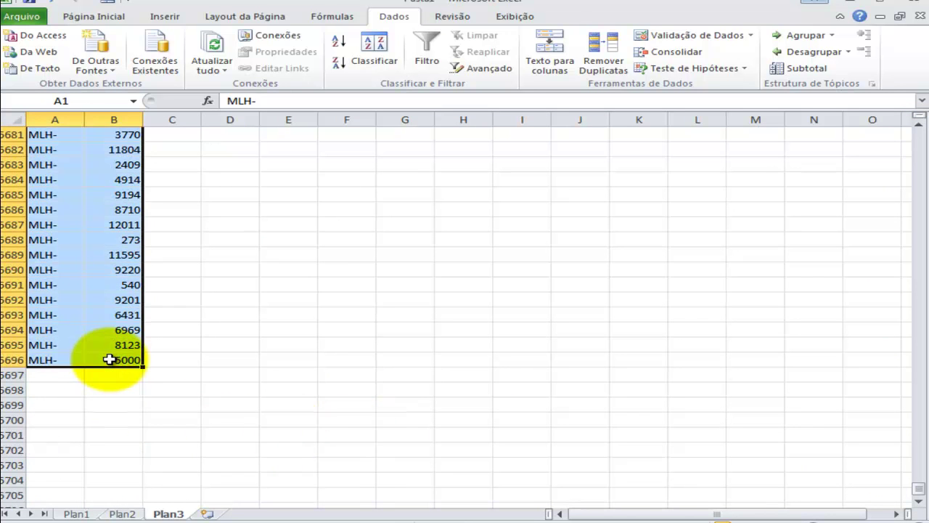
key("alt+Tab")
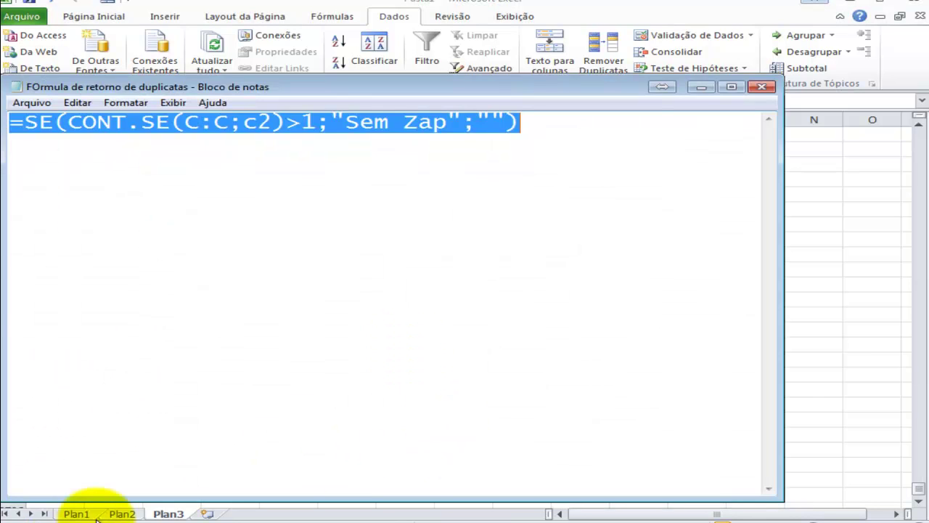
key("super")
left_click(75, 196)
key("ctrl+v")
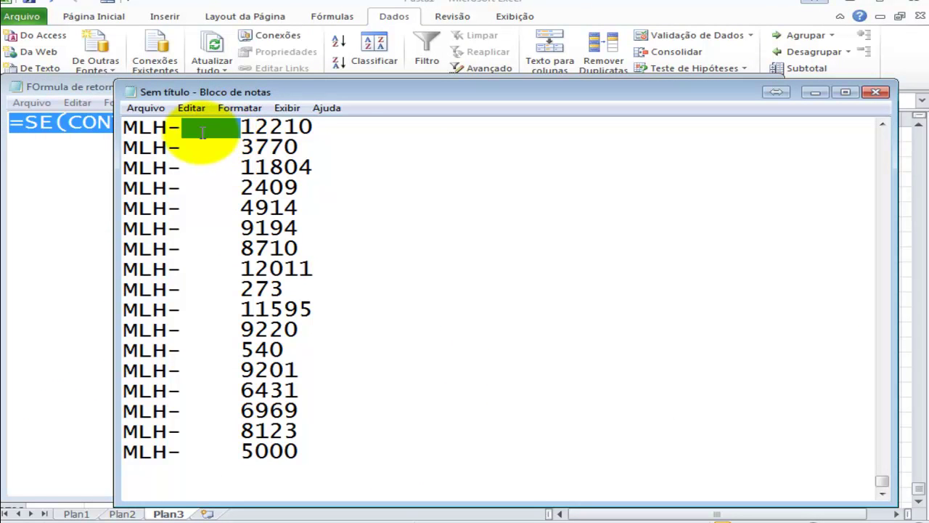
Step: Replace every tab gap between MLH- and the codes in the Notepad document with nothing
left_click(191, 108)
left_click(211, 252)
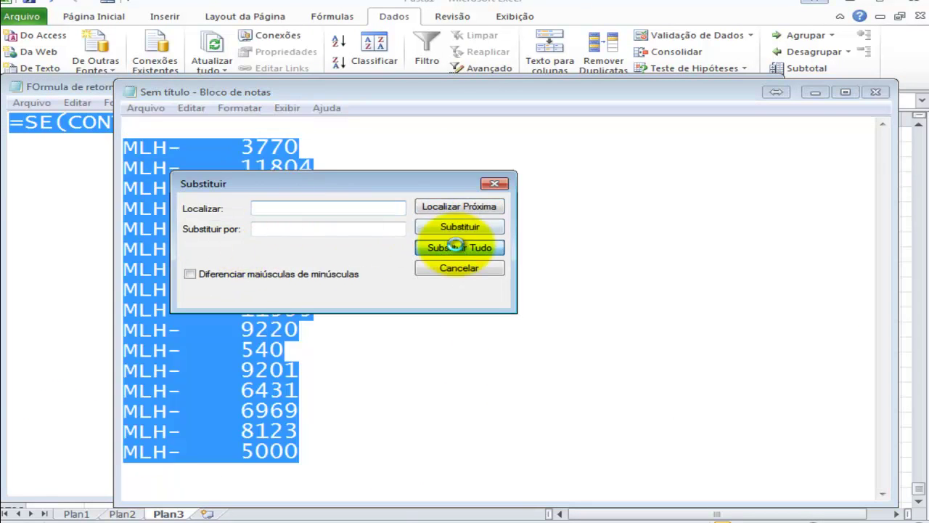
left_click(458, 247)
left_click(458, 268)
Step: Replace the plain codes in column A of Plan1 with the joined MLH- codes from the Notepad document
key("ctrl+a")
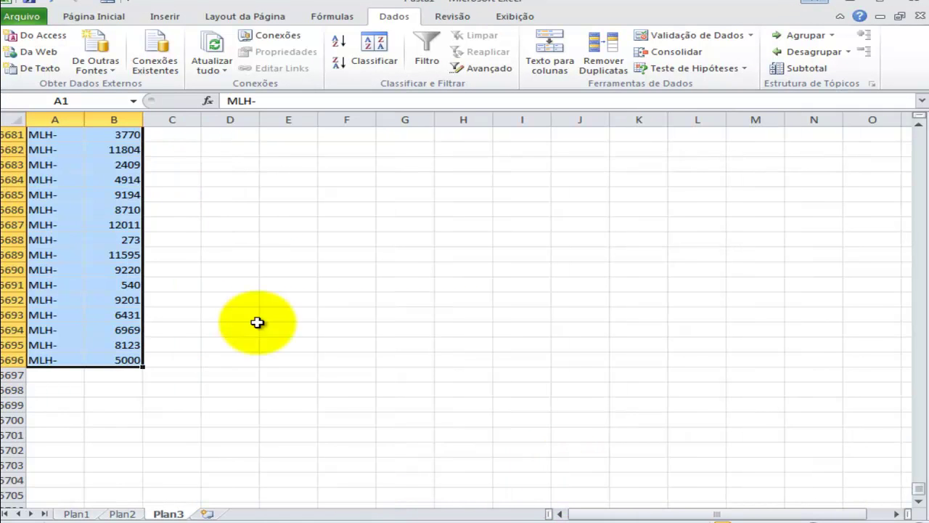
left_click(75, 513)
key("ctrl+v")
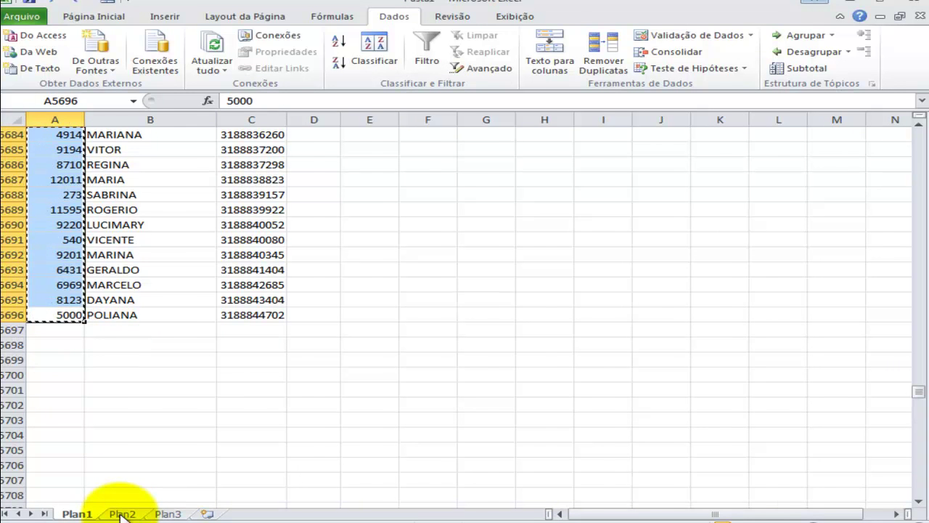
key("ctrl+Page_Down")
key("ctrl+Page_Down")
key("ctrl+d")
key("ctrl+Page_Up")
key("ctrl+Page_Up")
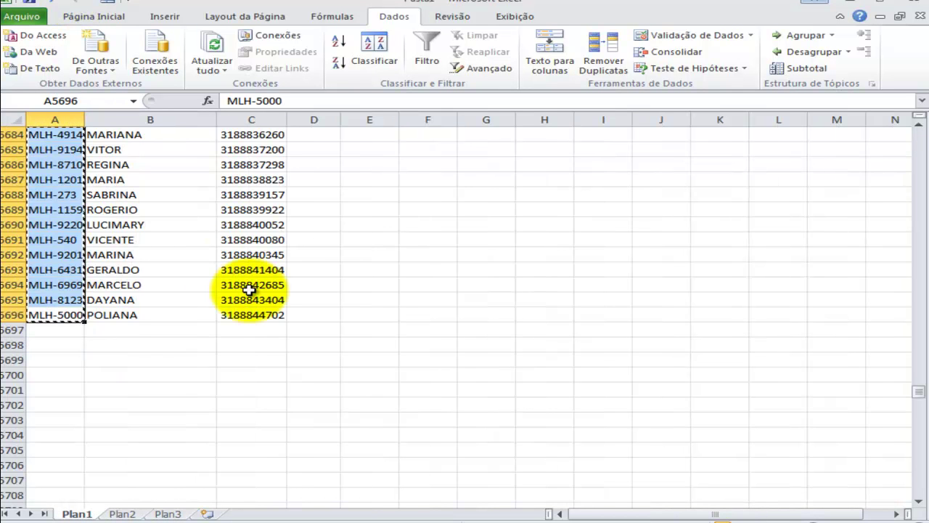
Step: Copy the MLH- codes in A1:A5696 of Plan1 into the Last Name column of Importar para Gmail virgem, starting at B2
left_click(252, 254)
left_click(63, 314)
left_click_drag(917, 384, 919, 114)
left_click(59, 138, "shift")
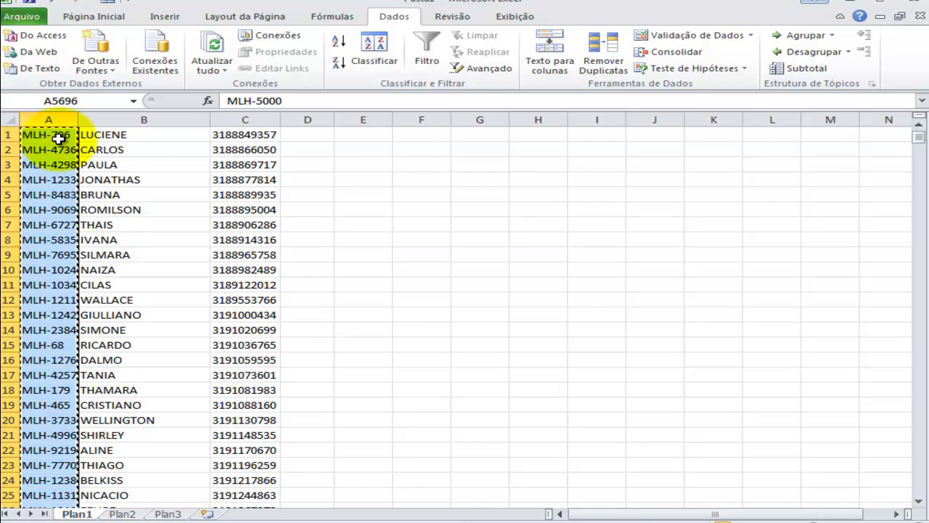
key("ctrl+Tab")
left_click(108, 149)
key("ctrl+v")
Step: Copy the first names in B1:B5696 of Plan1 into the First Name column of the Gmail import sheet, starting at A2
left_click(68, 151)
key("ctrl+Tab")
left_click(114, 135)
left_click_drag(916, 139, 912, 375)
scroll(326, 458, "down", 4)
left_click(139, 314, "shift")
key("ctrl+c")
key("ctrl+Tab")
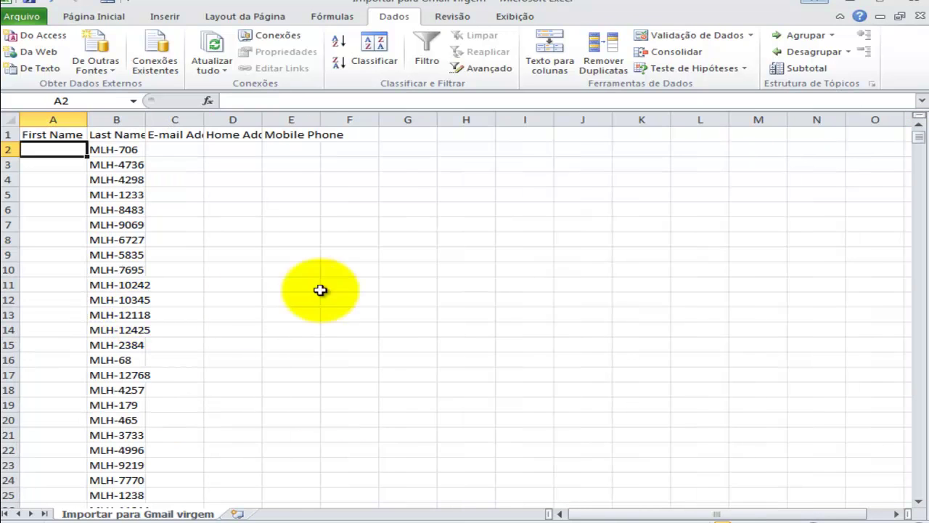
key("ctrl+v")
Step: Copy the phone numbers in C1:C5696 of Plan1 into the Mobile Phone column from E2, and fit that column's width
key("ctrl+Tab")
left_click(272, 314)
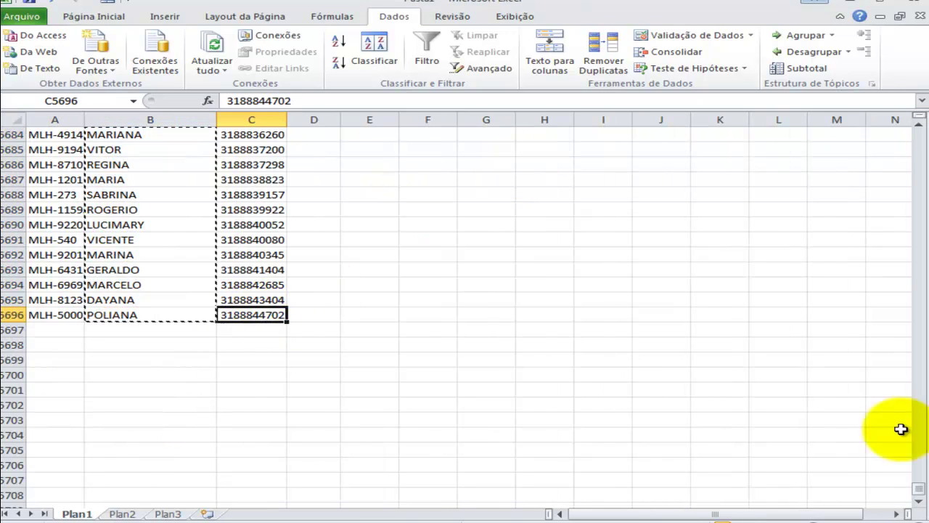
left_click_drag(914, 490, 891, 122)
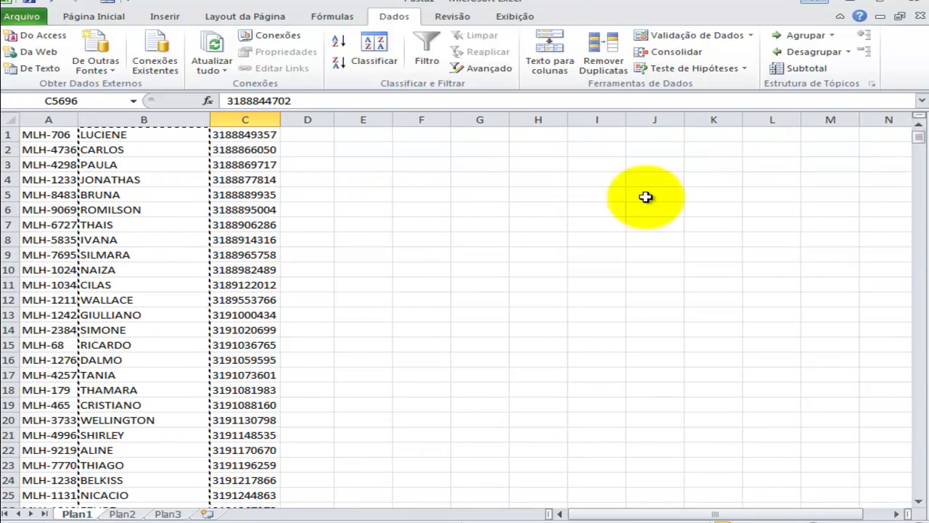
left_click(245, 135, "shift")
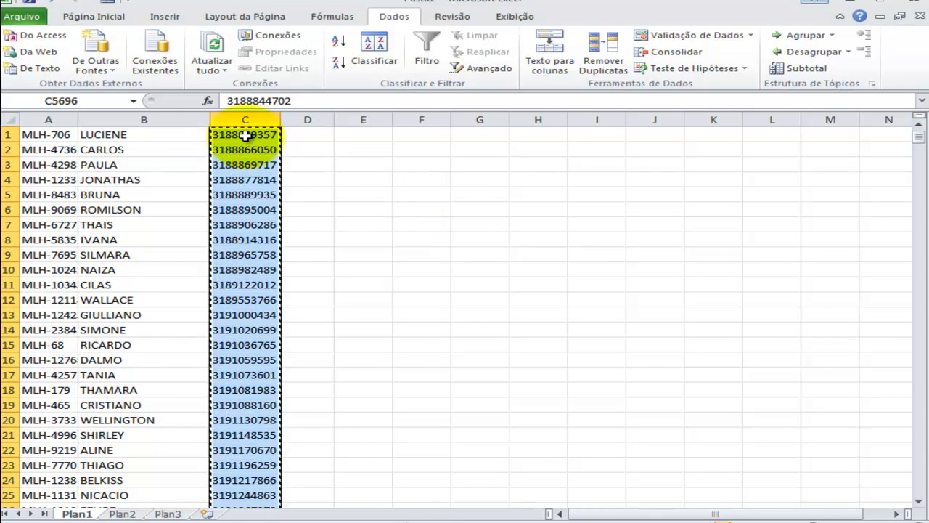
key("ctrl+Tab")
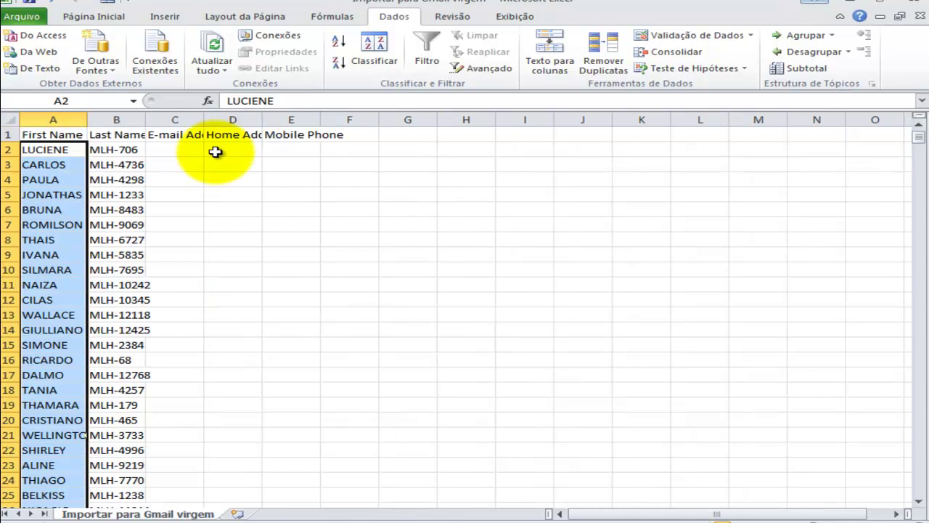
left_click(290, 148)
key("ctrl+v")
double_click(321, 119)
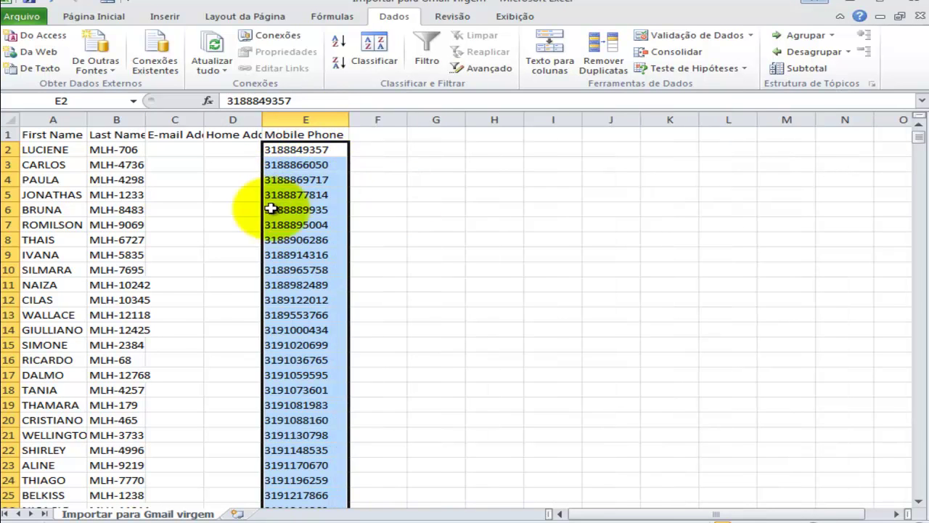
Step: Save the import sheet to the Área de Trabalho as Conc-BV in CSV (separado por vírgulas) format, keeping that format
left_click(20, 14)
left_click(58, 64)
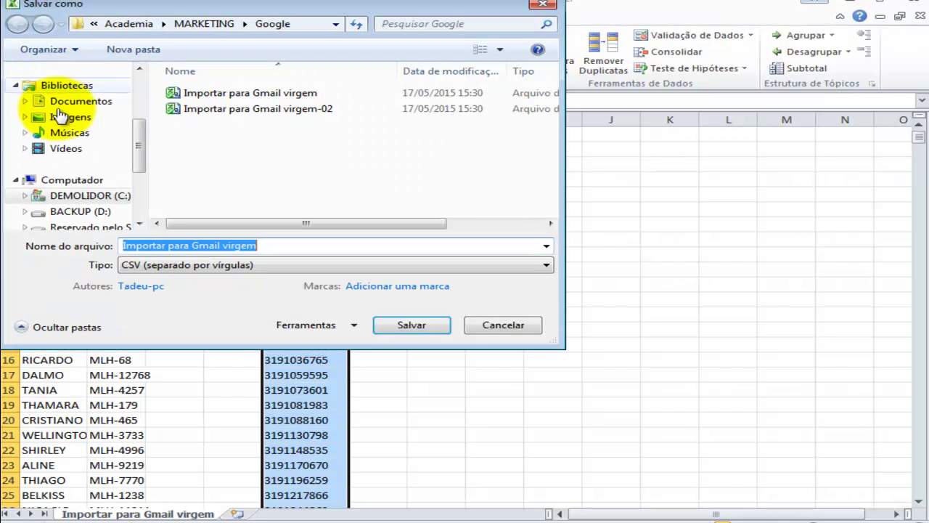
scroll(87, 127, "up", 5)
left_click(91, 124)
left_click(318, 247)
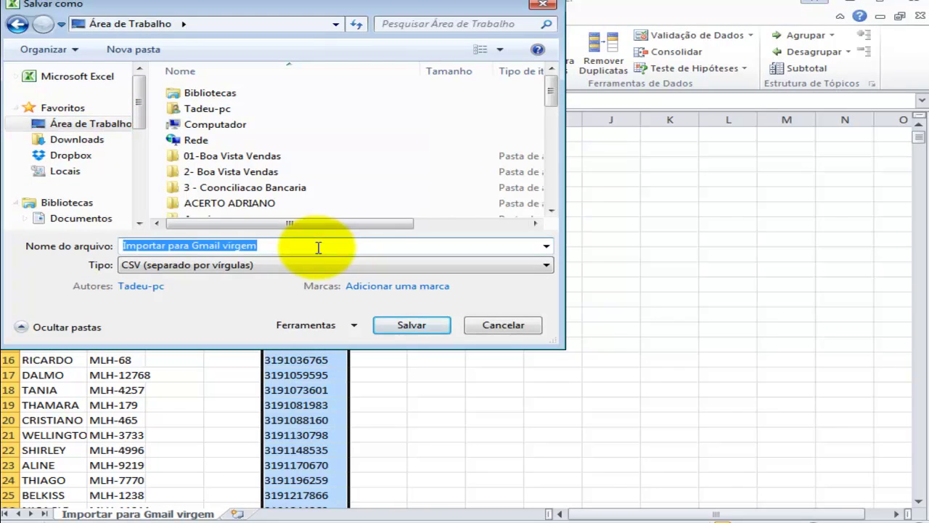
type("Conc=CSV")
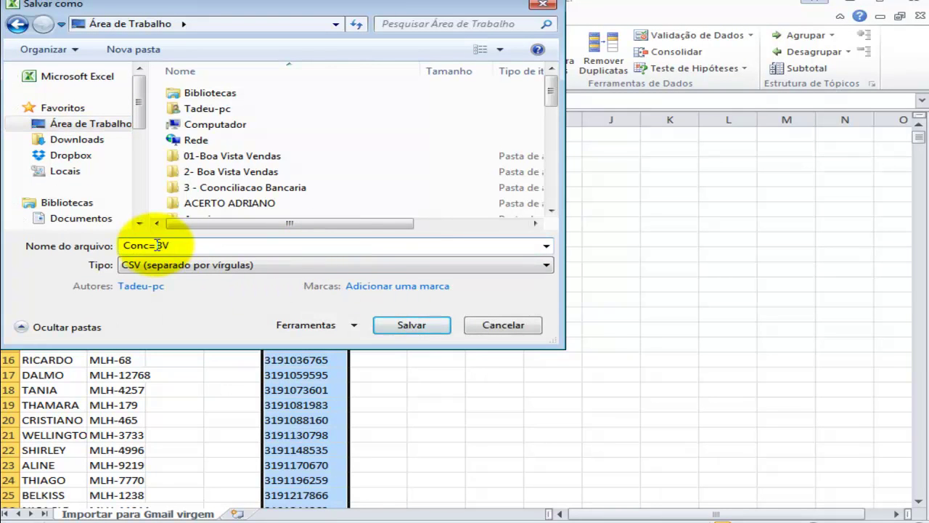
left_click(406, 325)
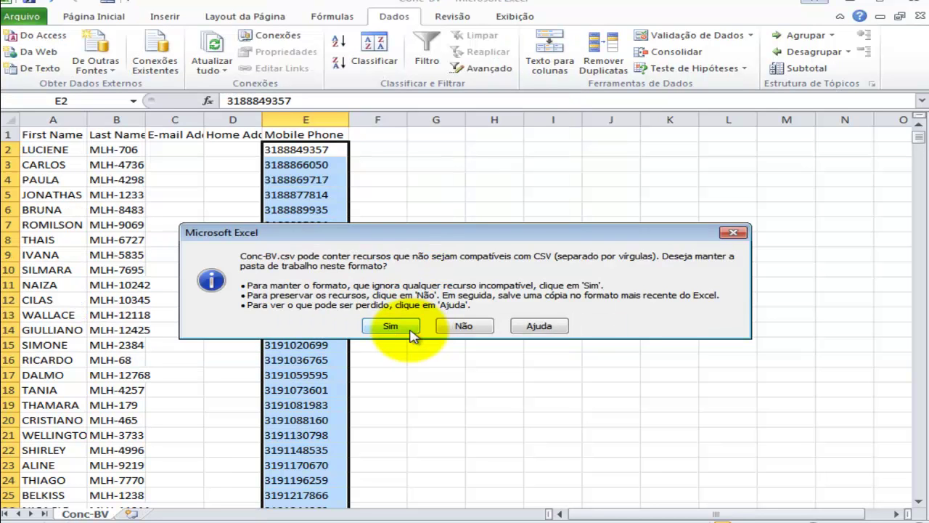
left_click(409, 328)
Step: Close the workbook, switch to Chrome and sign in to the Pratique Cachoeirinha Google account with the account password
left_click(915, 4)
left_click(488, 285)
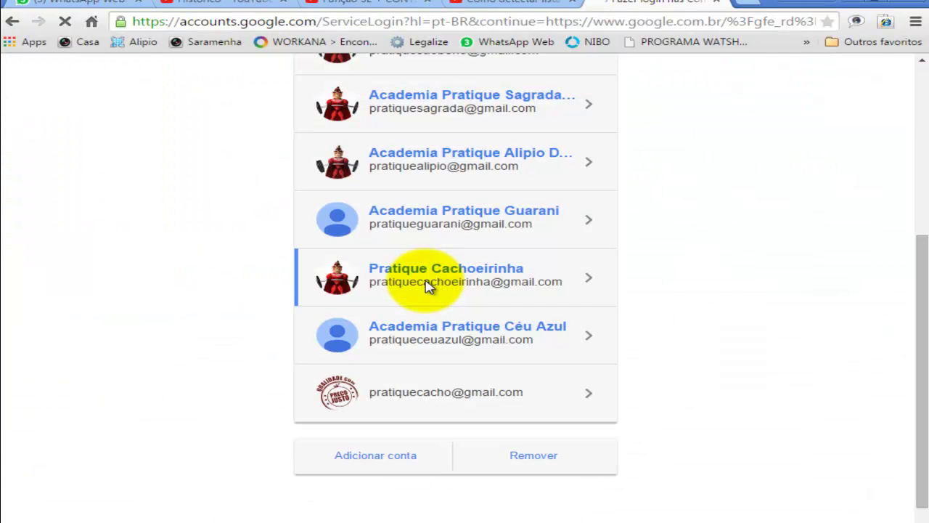
left_click(429, 286)
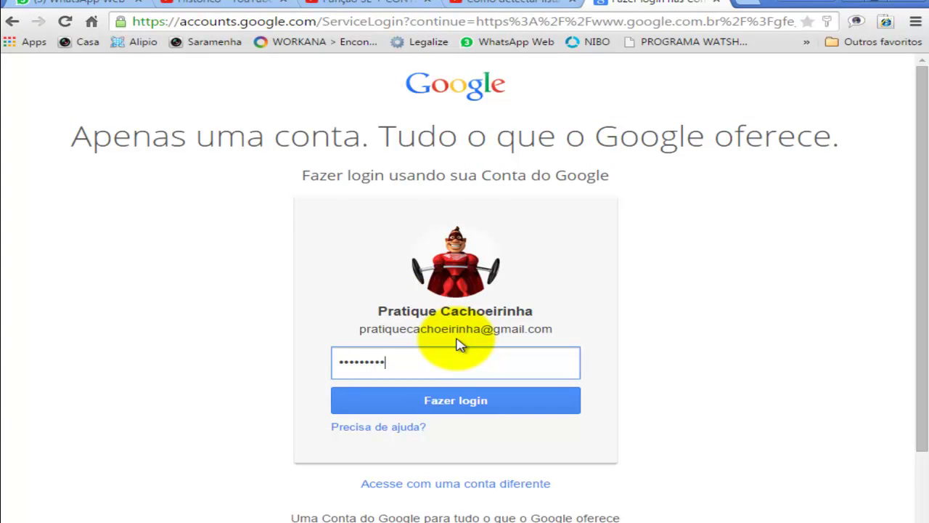
key("Return")
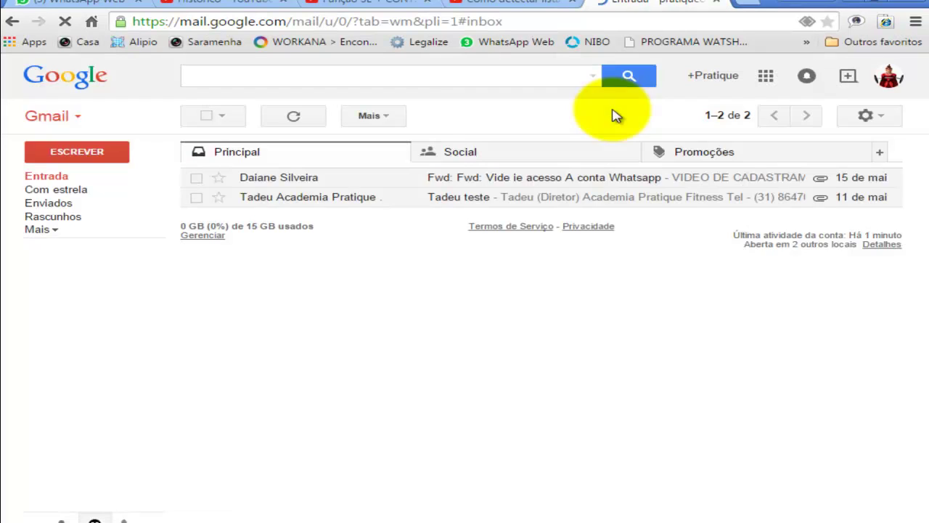
Step: Open the account's Google Contacts, start a contact import and go to the old version of Contacts
left_click(77, 120)
left_click(69, 153)
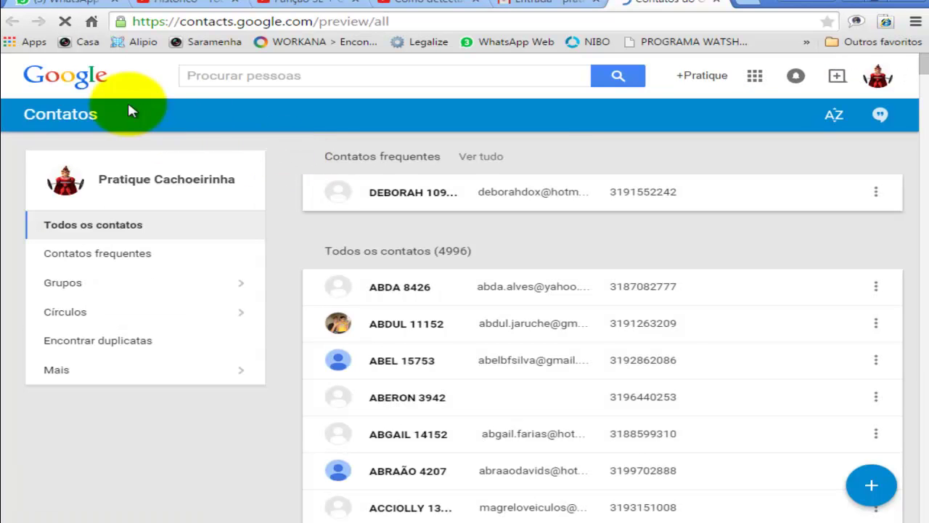
left_click(214, 369)
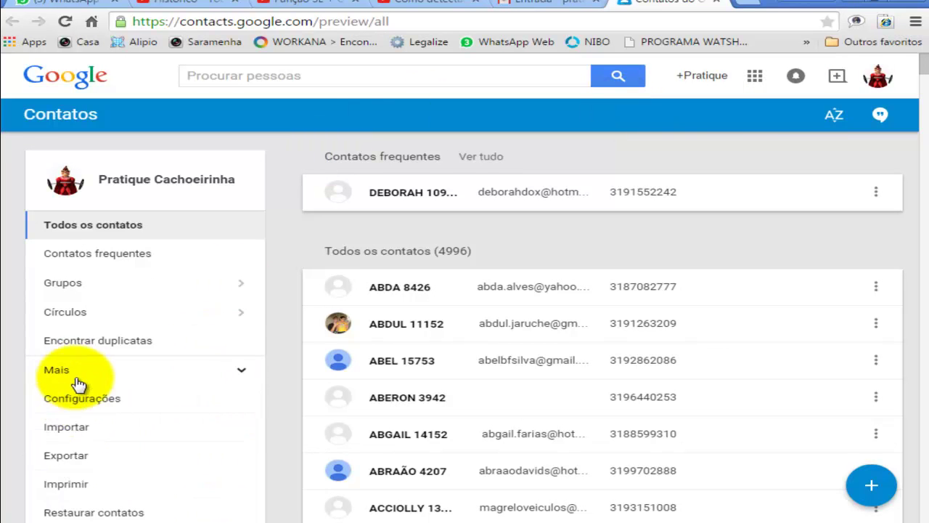
left_click(62, 426)
left_click(485, 392)
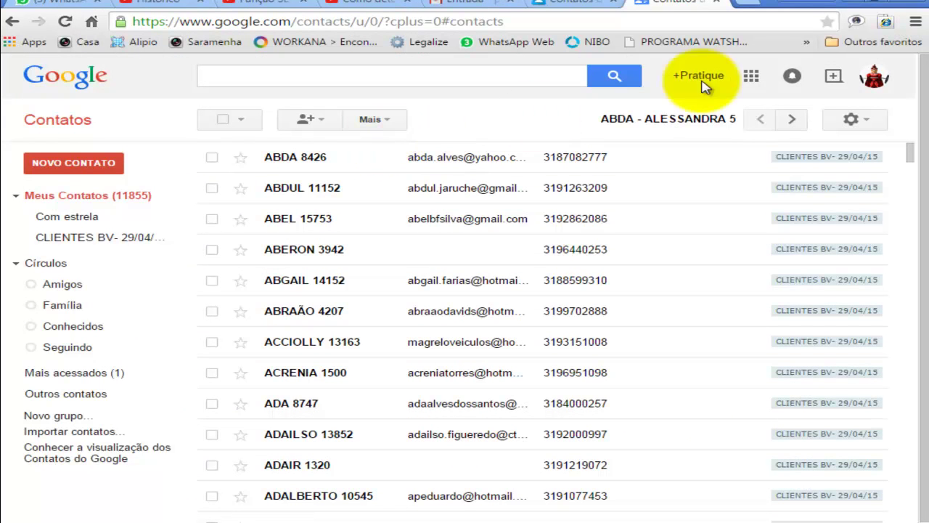
Step: Import the Conc-BV CSV file from the Área de Trabalho into the account's contacts
left_click(383, 123)
left_click(383, 204)
left_click(312, 331)
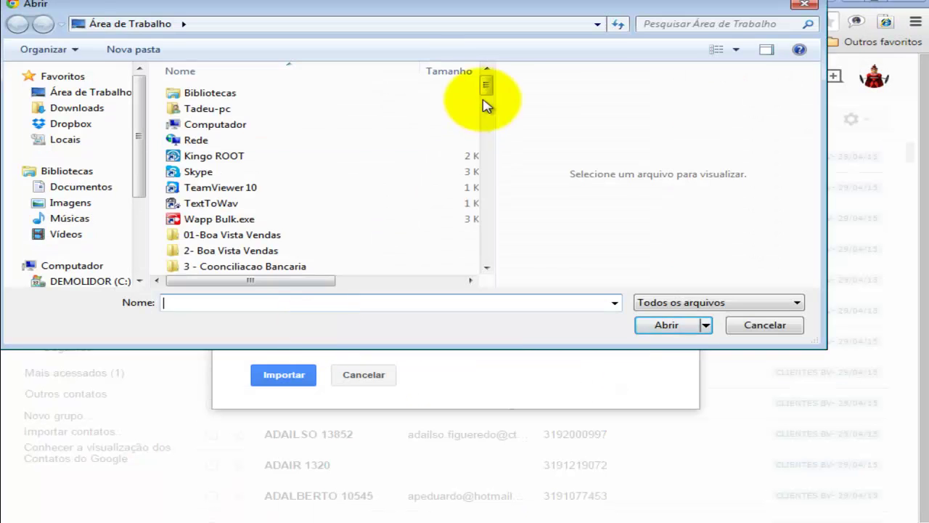
scroll(488, 149, "down", 5)
scroll(488, 149, "down", 2)
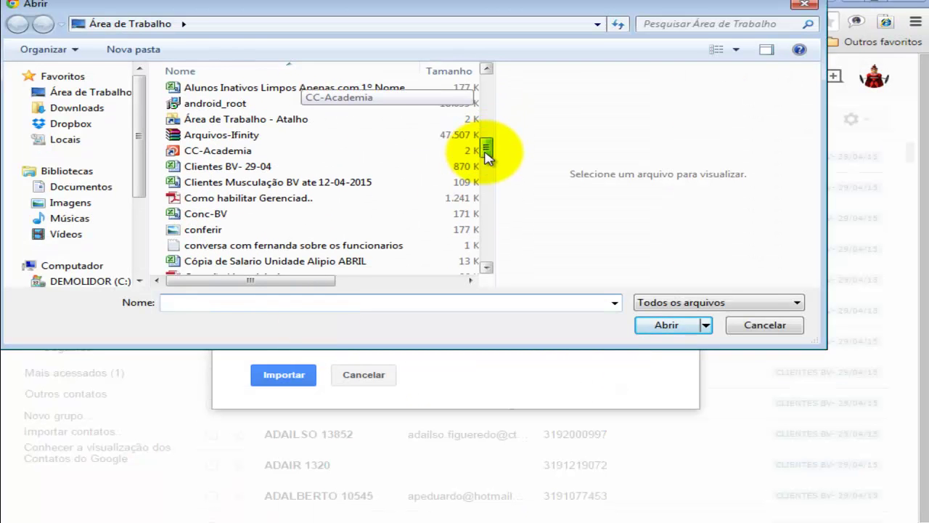
left_click(239, 213)
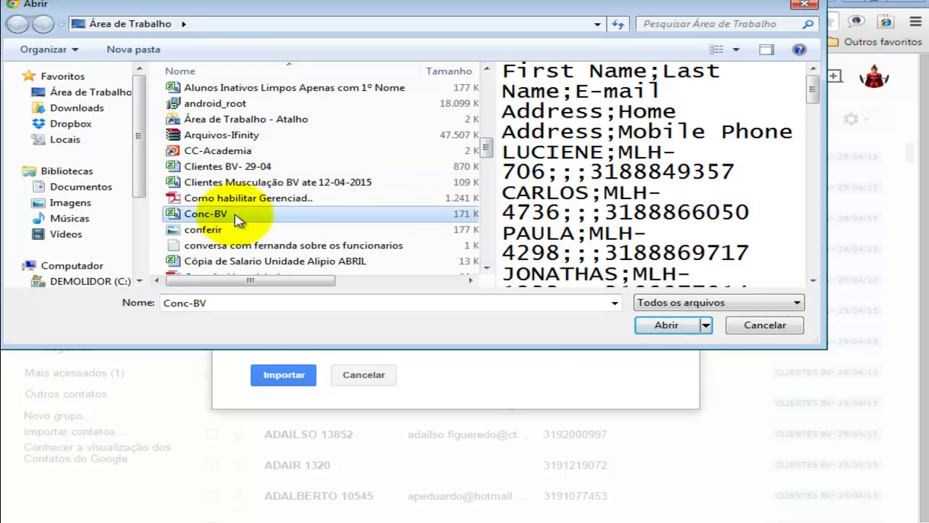
left_click_drag(289, 282, 608, 304)
left_click(666, 324)
left_click(283, 374)
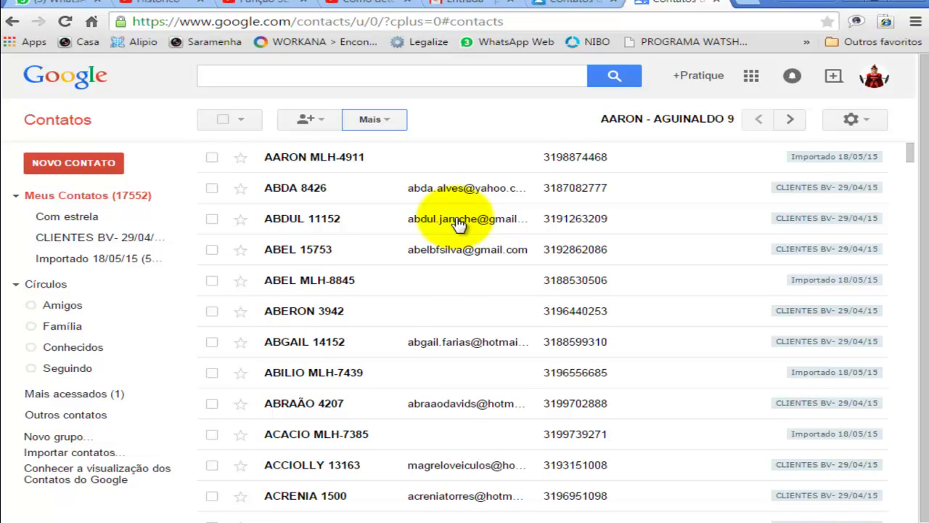
Step: Open the Importado 18/05/15 group, then find and merge all of the duplicate contacts
left_click(99, 259)
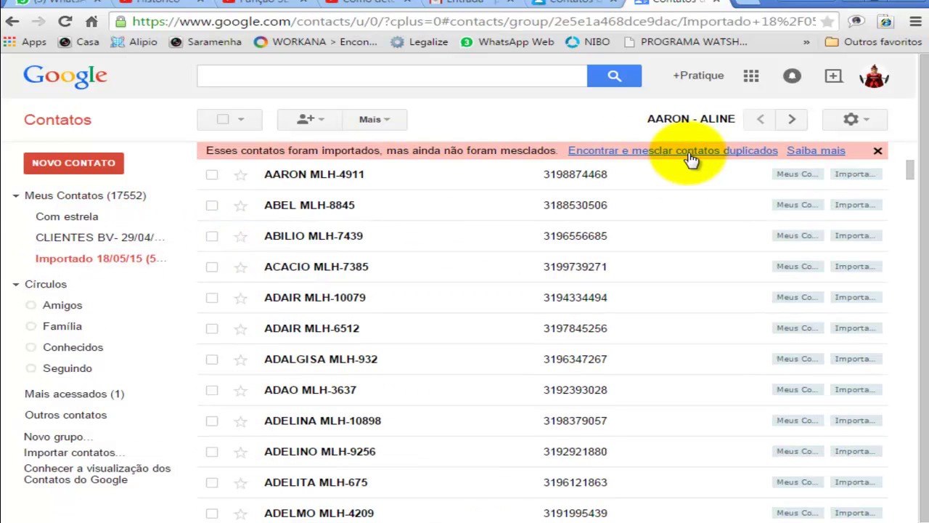
left_click(642, 152)
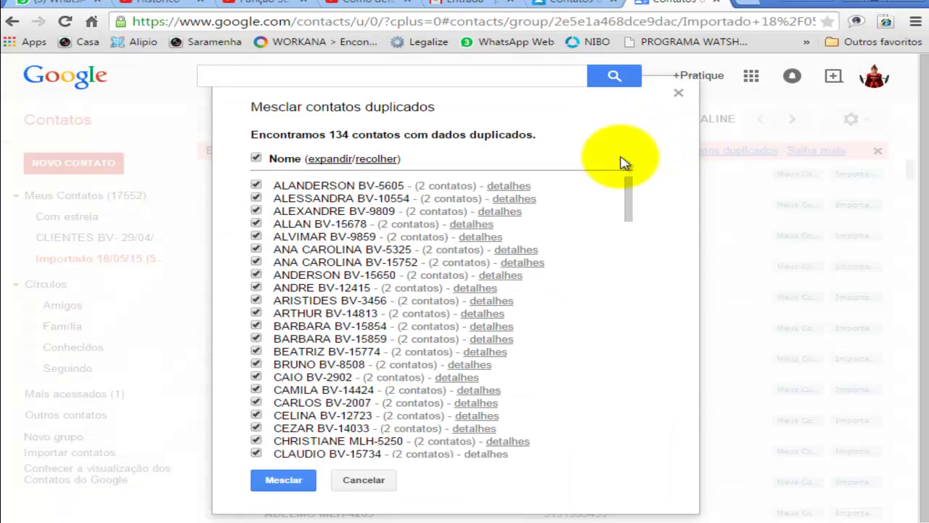
left_click(294, 479)
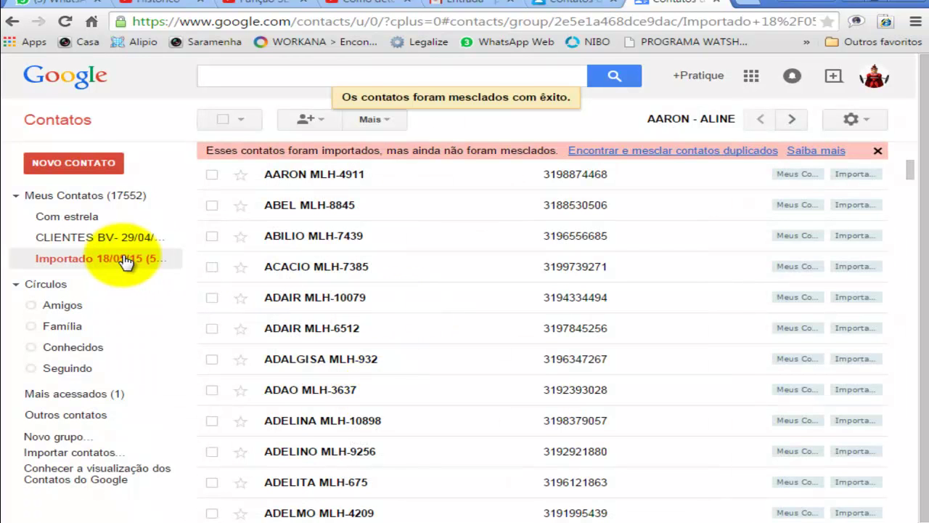
Step: Rename the Importado 18/05/15 contact group as Malhação-Bv
left_click(128, 258)
left_click(372, 120)
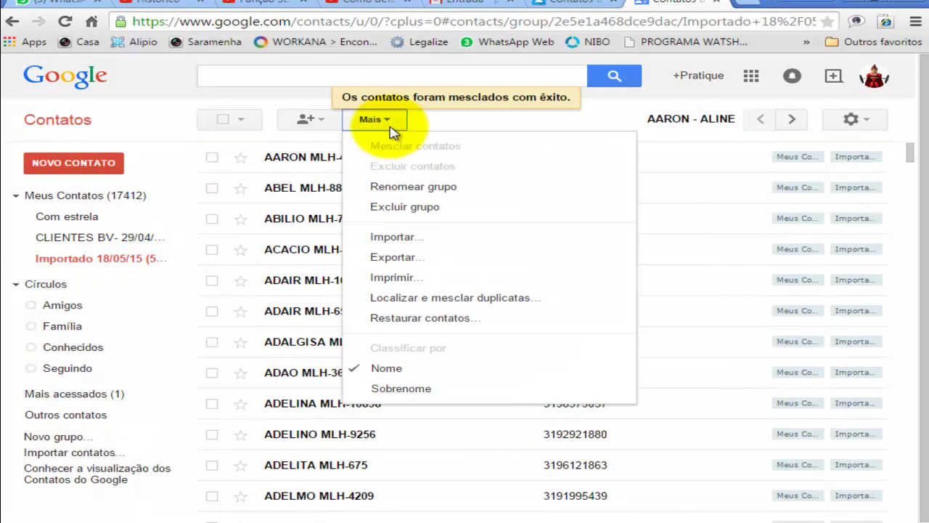
left_click(407, 184)
type("malhacao")
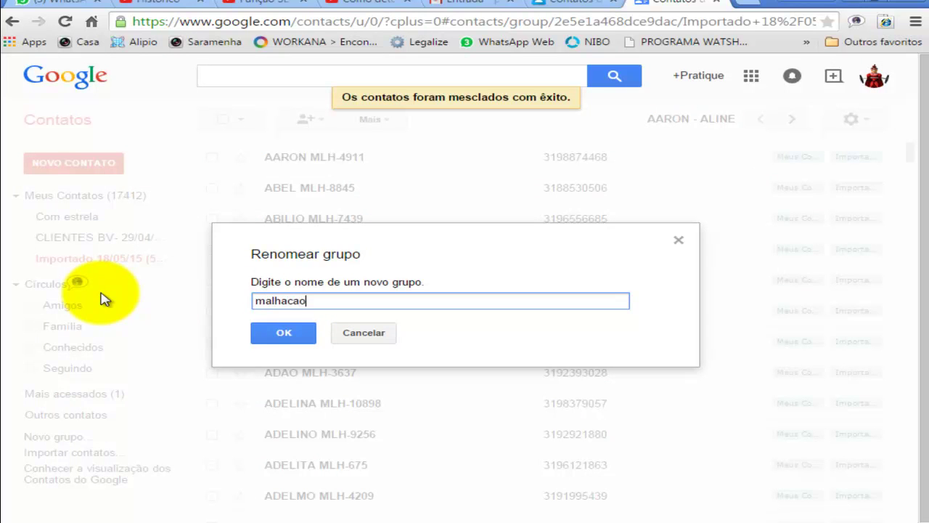
type("-Bv")
double_click(276, 300)
key("BackSpace")
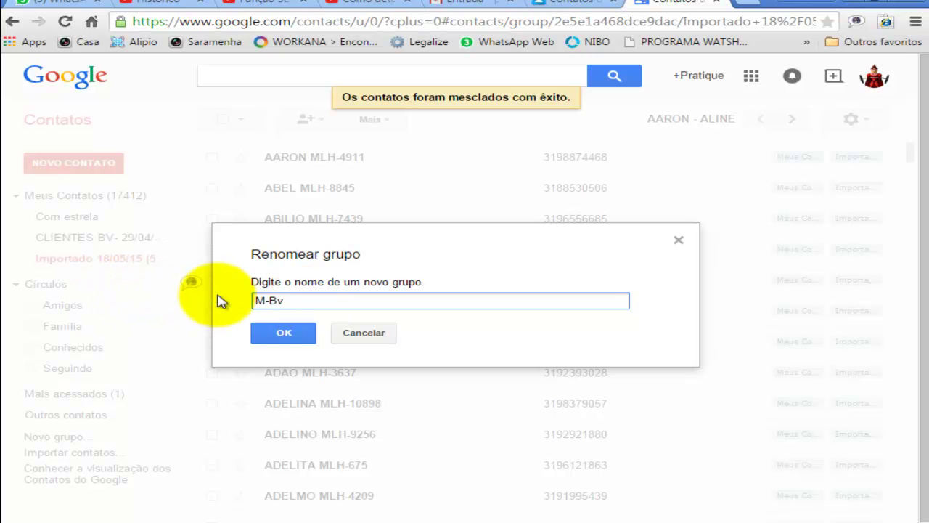
left_click(284, 332)
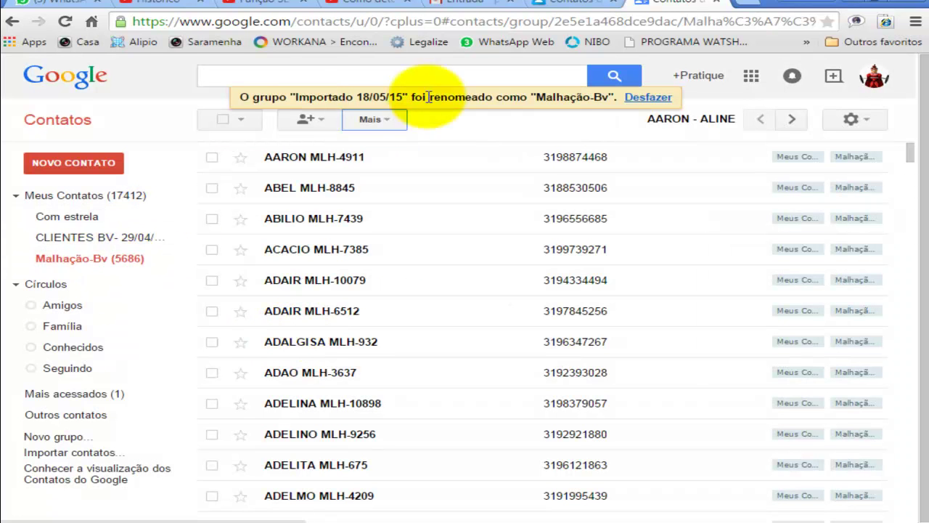
Step: Add the date to the imported group's name so that it reads Malhação-Bv-18-05
left_click(374, 120)
left_click(384, 183)
type("-18-05")
left_click(283, 333)
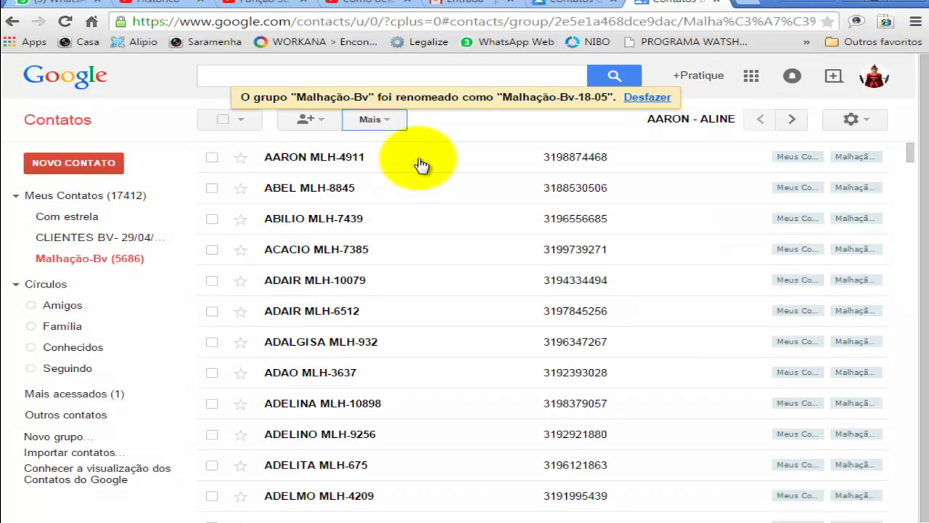